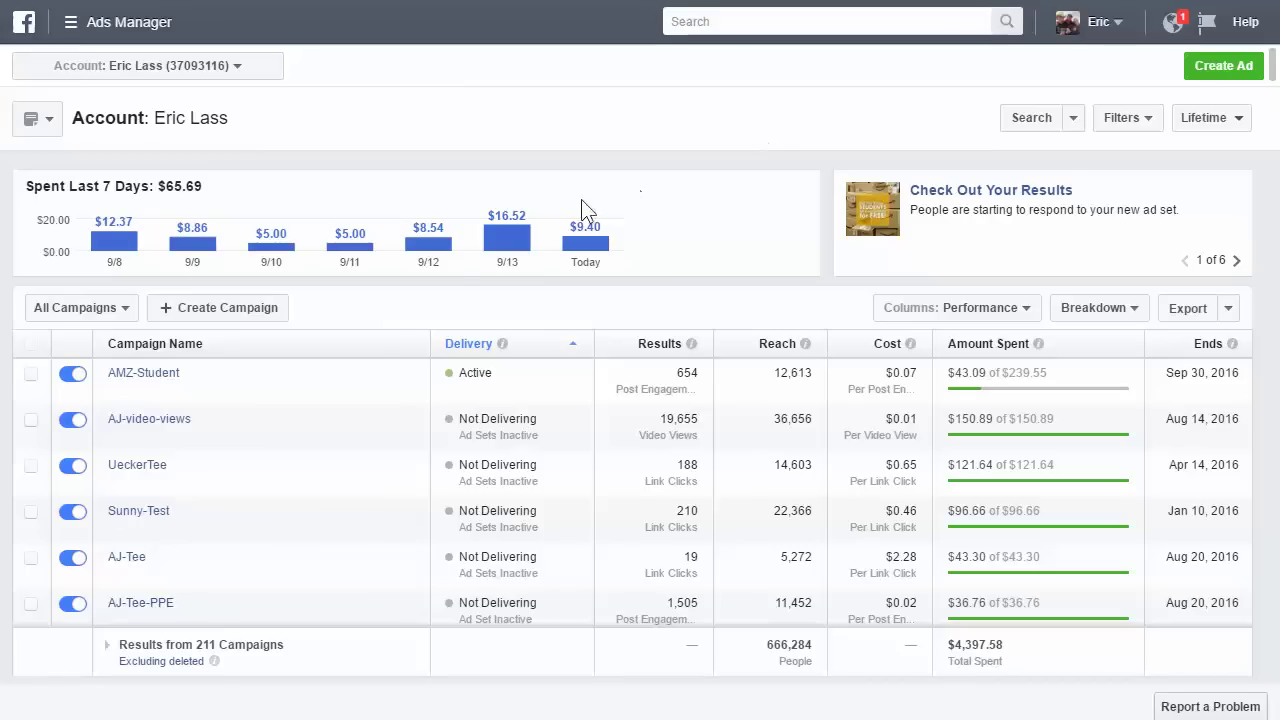
- Open the AMZ-Student campaign from the Campaign Name column
{"action": "left_click", "coordinate": [168, 372]}
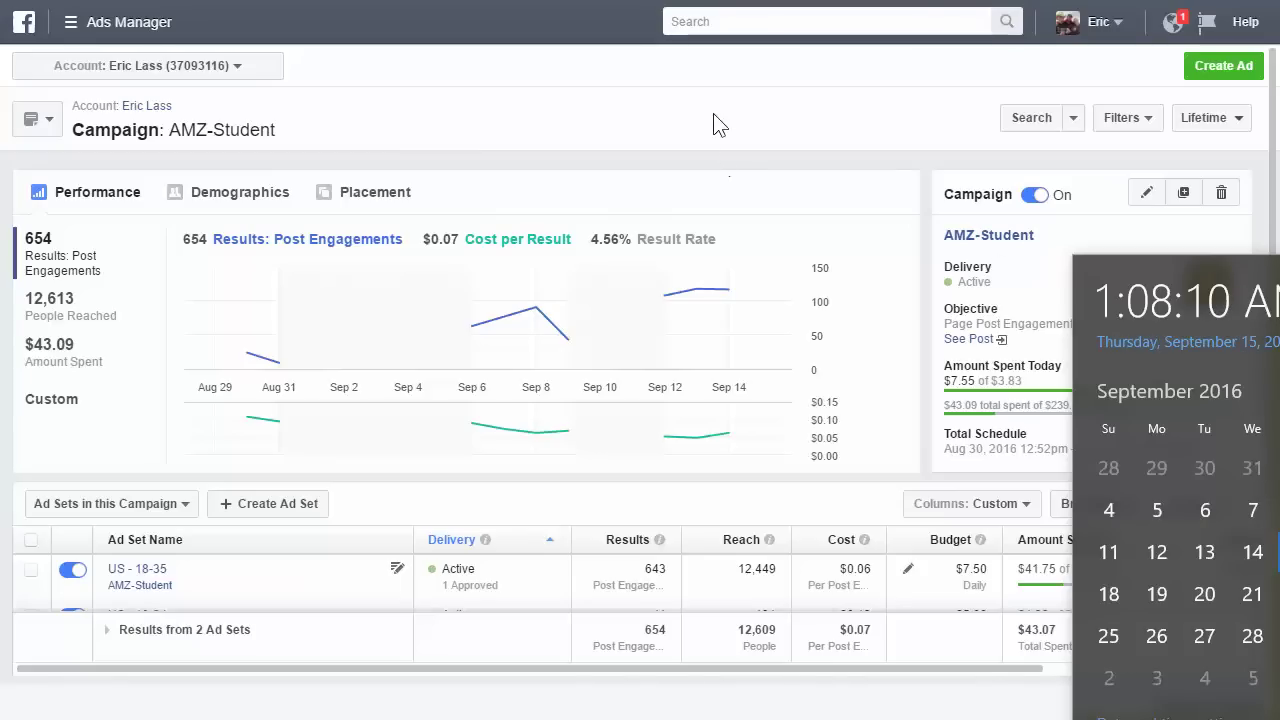
- Dismiss the clock flyout and open the US - 18-35 ad set
{"action": "left_click", "coordinate": [685, 72]}
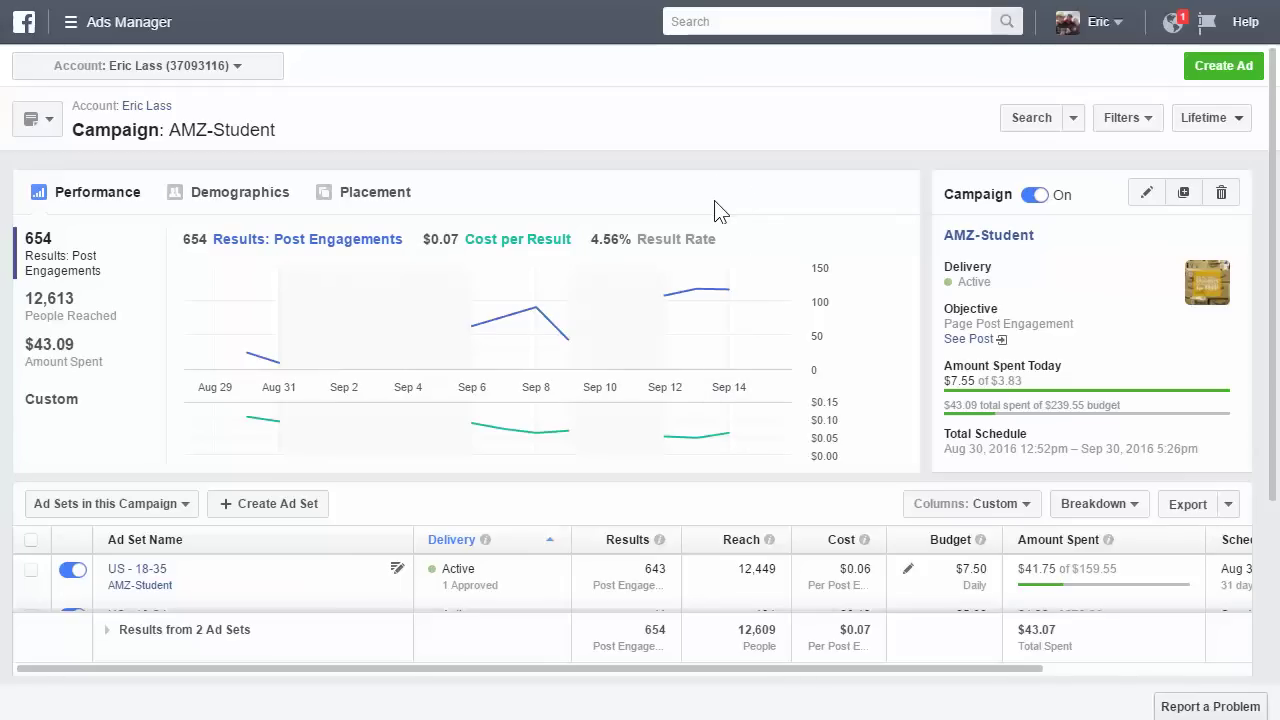
{"action": "scroll", "coordinate": [714, 210], "scroll_direction": "down", "scroll_amount": 2}
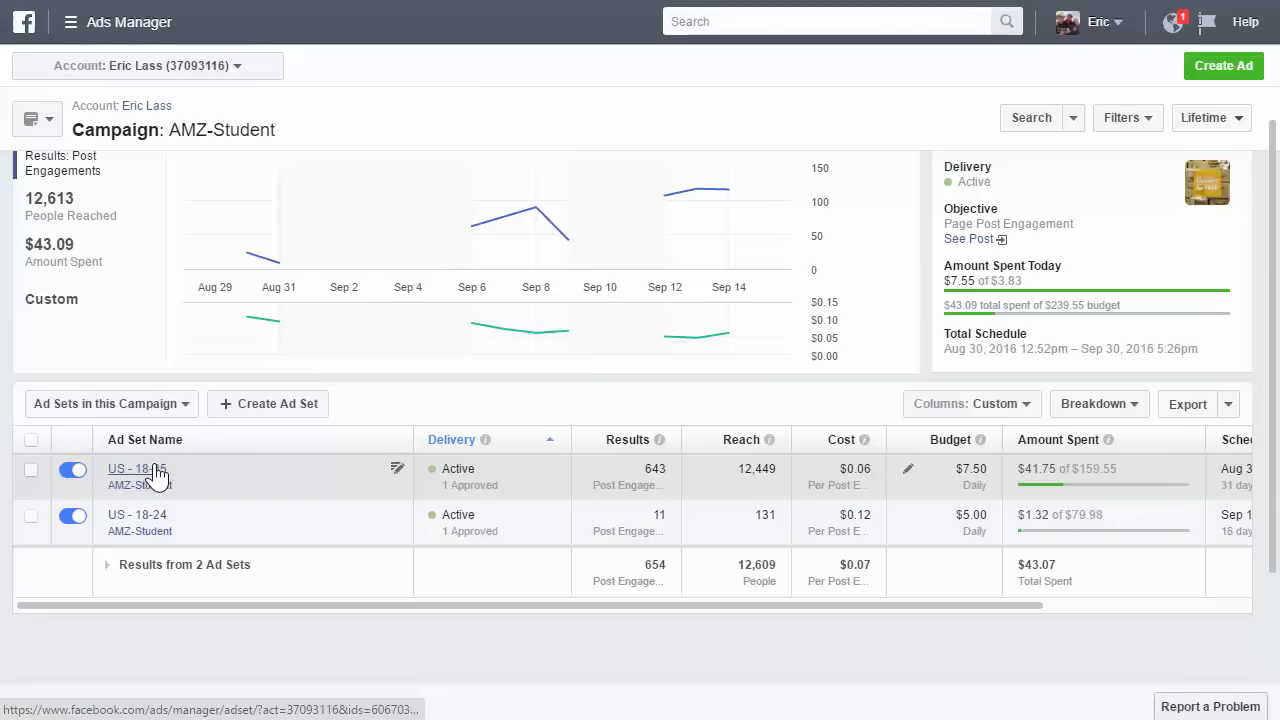
{"action": "left_click", "coordinate": [137, 469]}
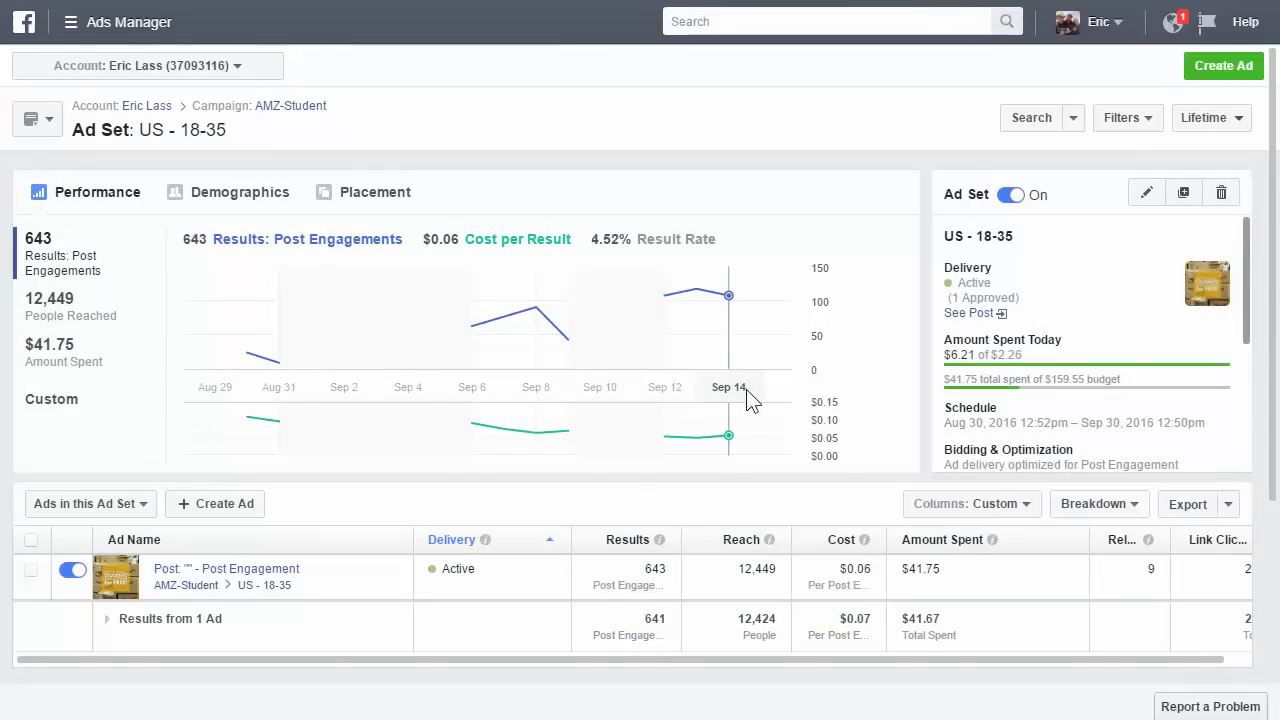
- Scroll the ad set table to show the ad's 232 Link Clicks, then launch Calculator
{"action": "scroll", "coordinate": [750, 398], "scroll_direction": "down", "scroll_amount": 1}
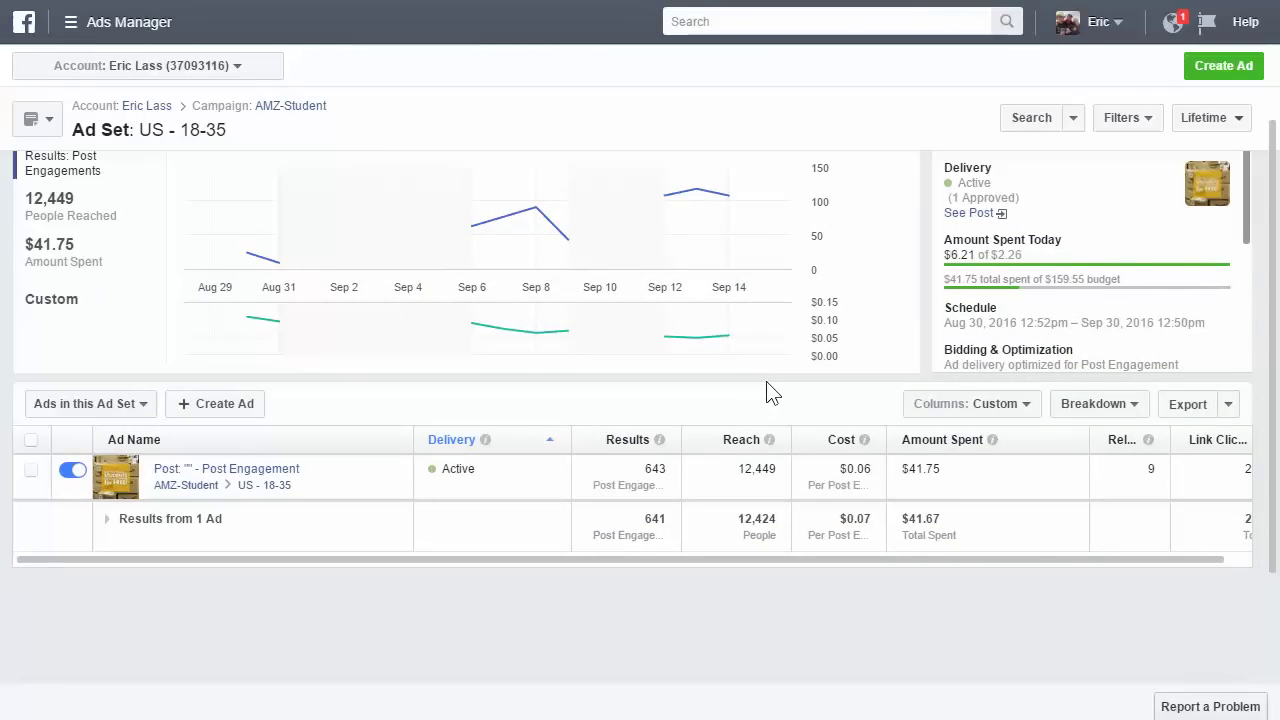
{"action": "left_click", "coordinate": [1017, 405]}
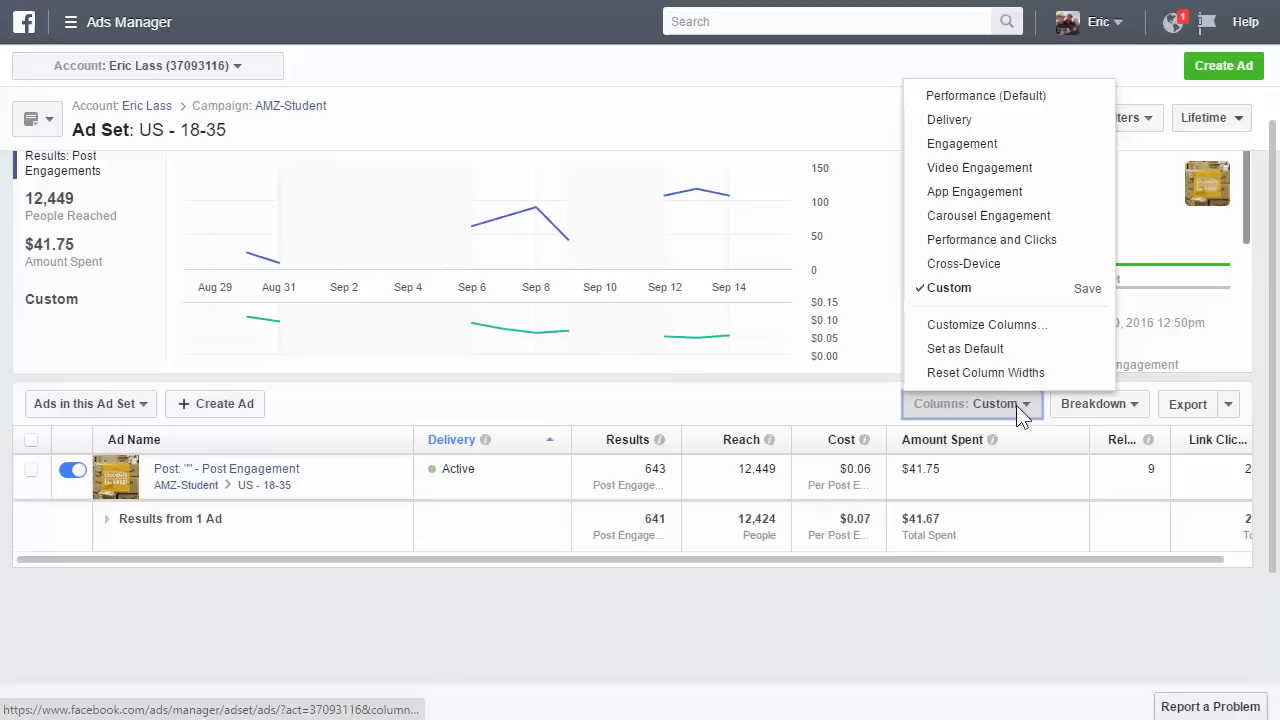
{"action": "left_click", "coordinate": [831, 134]}
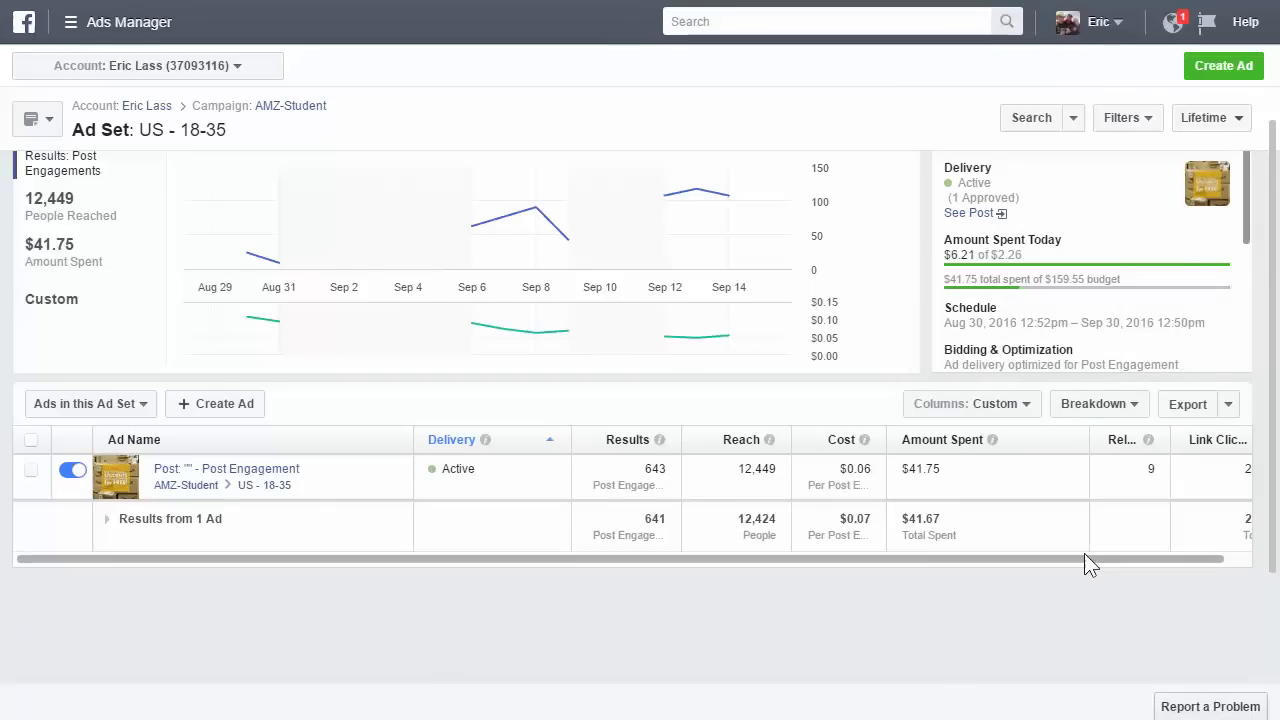
{"action": "left_click_drag", "start_coordinate": [1084, 553], "coordinate": [1136, 553]}
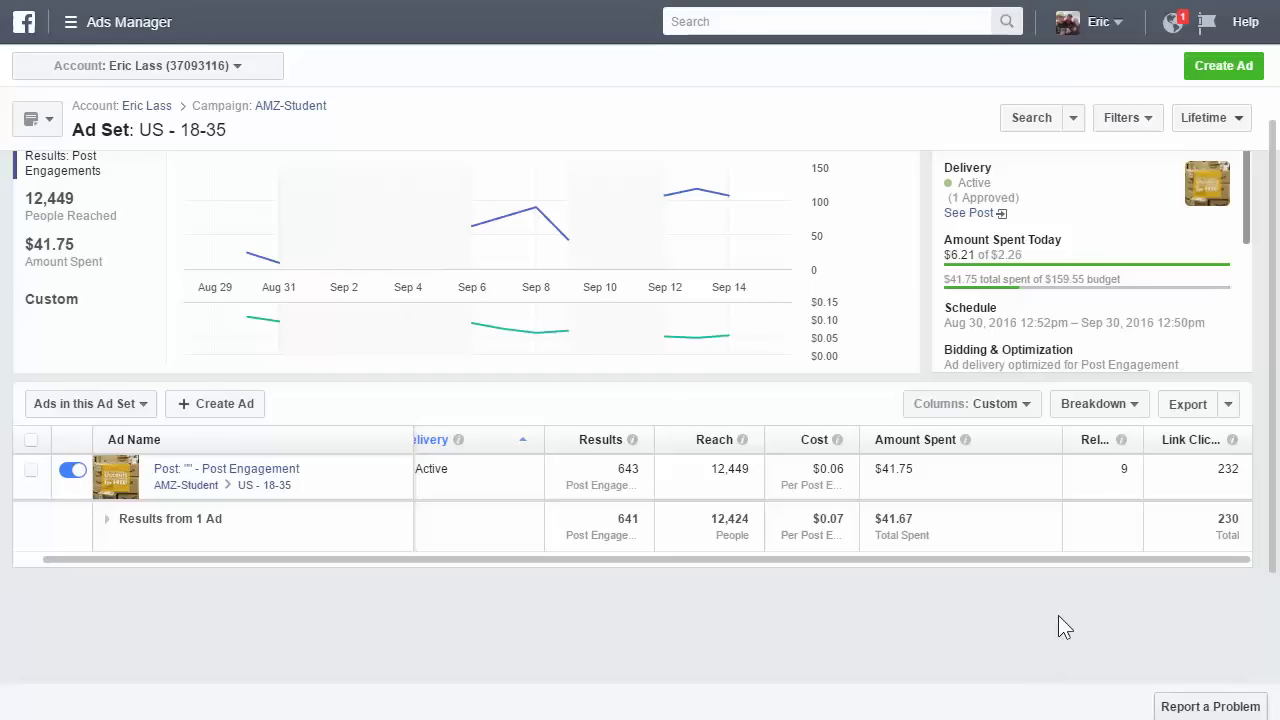
{"action": "key", "text": "XF86Calculator"}
- Compute 41.75 ÷ 232 ≈ 0.18 per link click, then close Calculator
{"action": "type", "text": "41"}
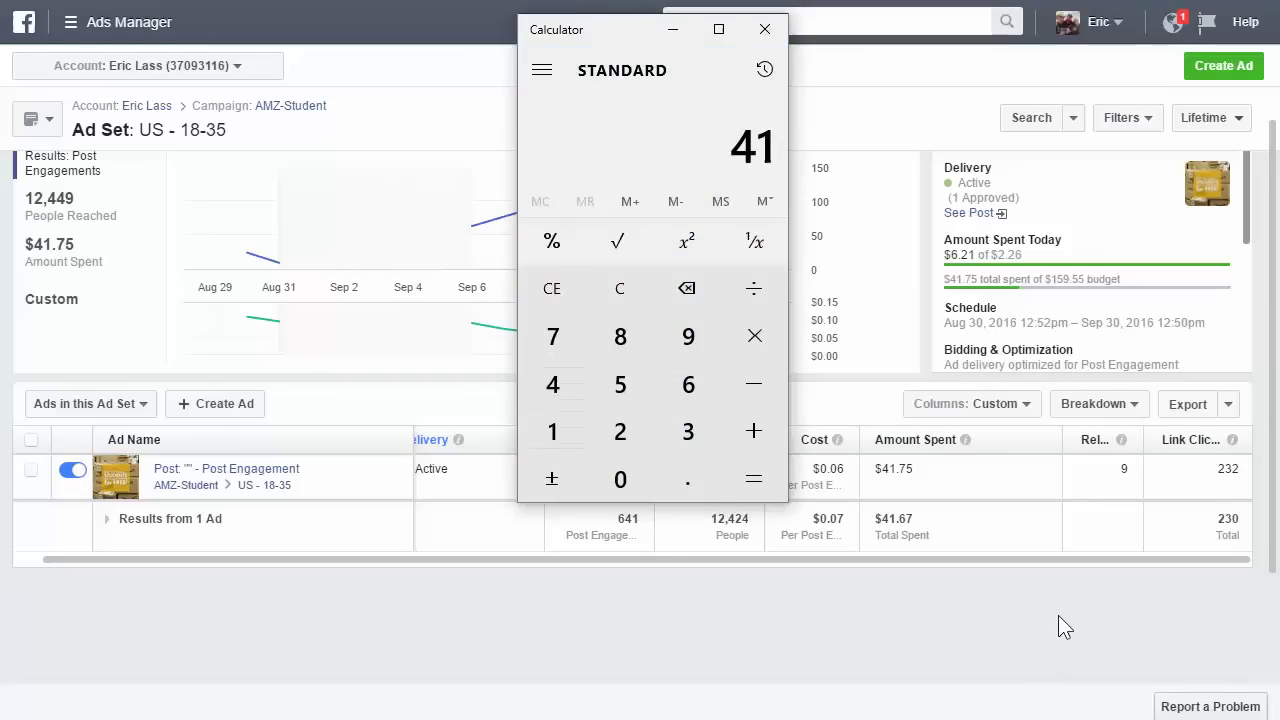
{"action": "type", "text": ".75"}
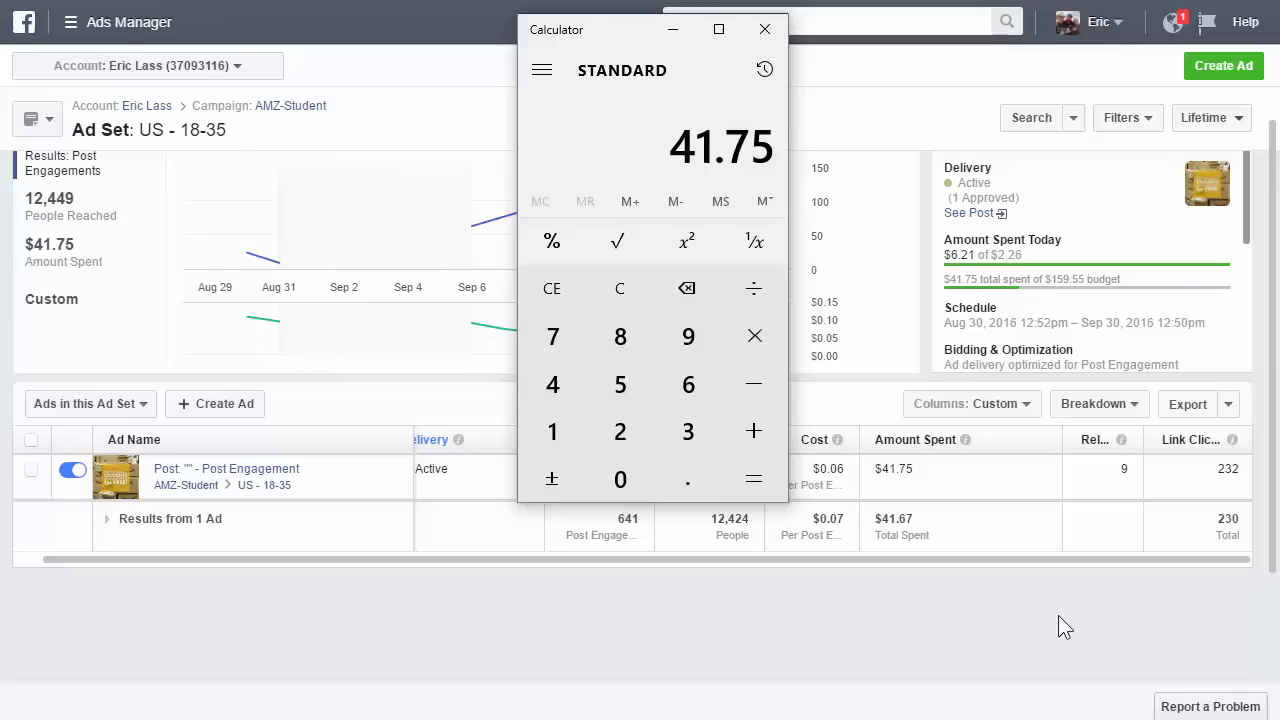
{"action": "key", "text": "slash"}
{"action": "type", "text": "232"}
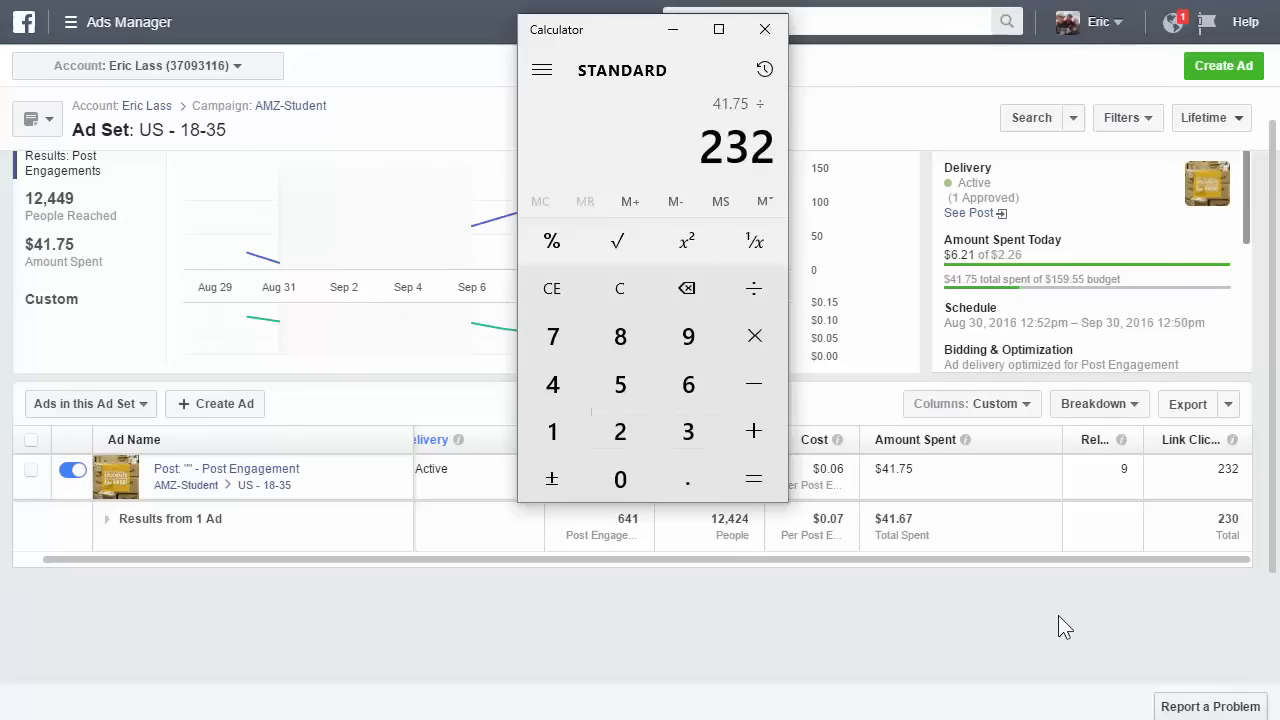
{"action": "key", "text": "Return"}
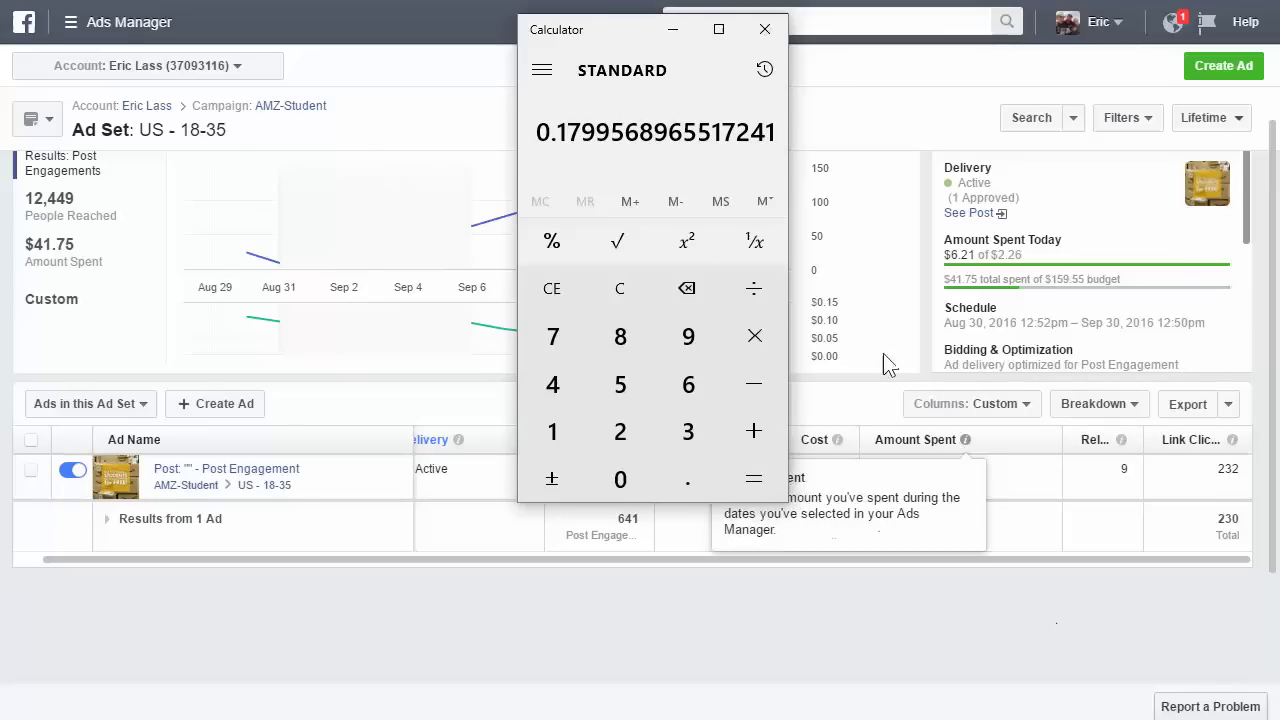
{"action": "left_click", "coordinate": [765, 31]}
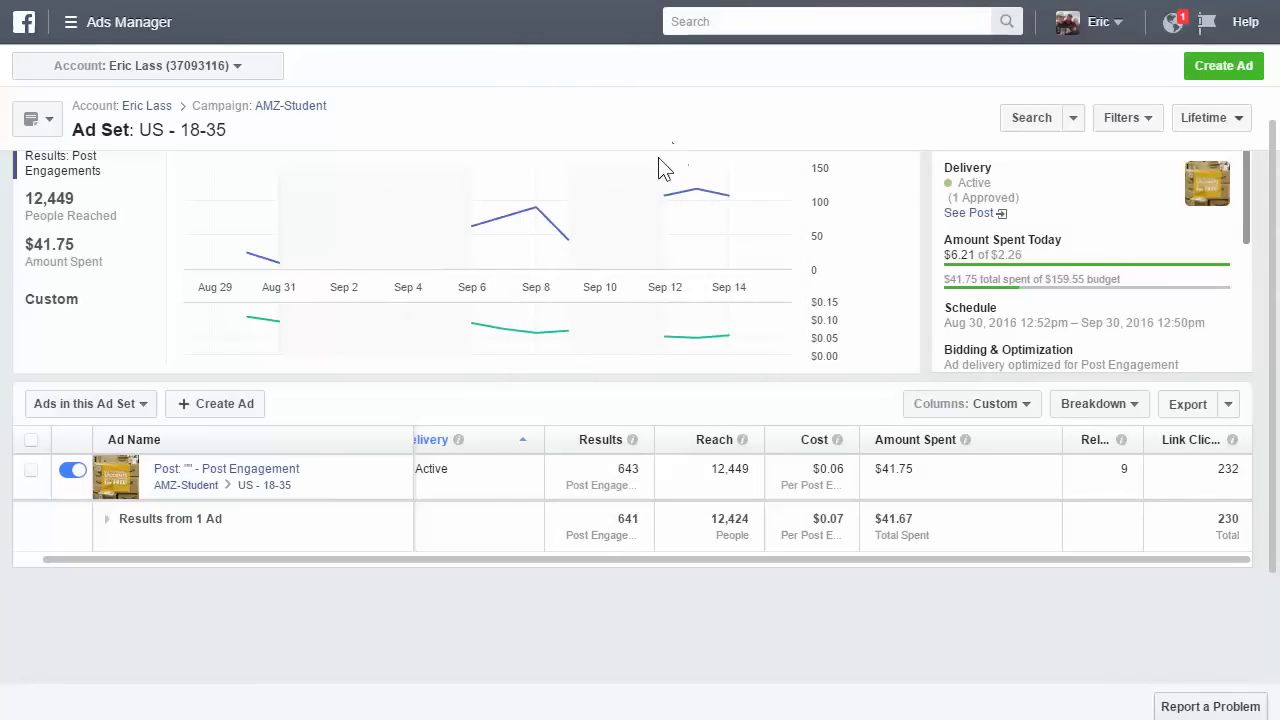
{"action": "mouse_move", "coordinate": [279, 255]}
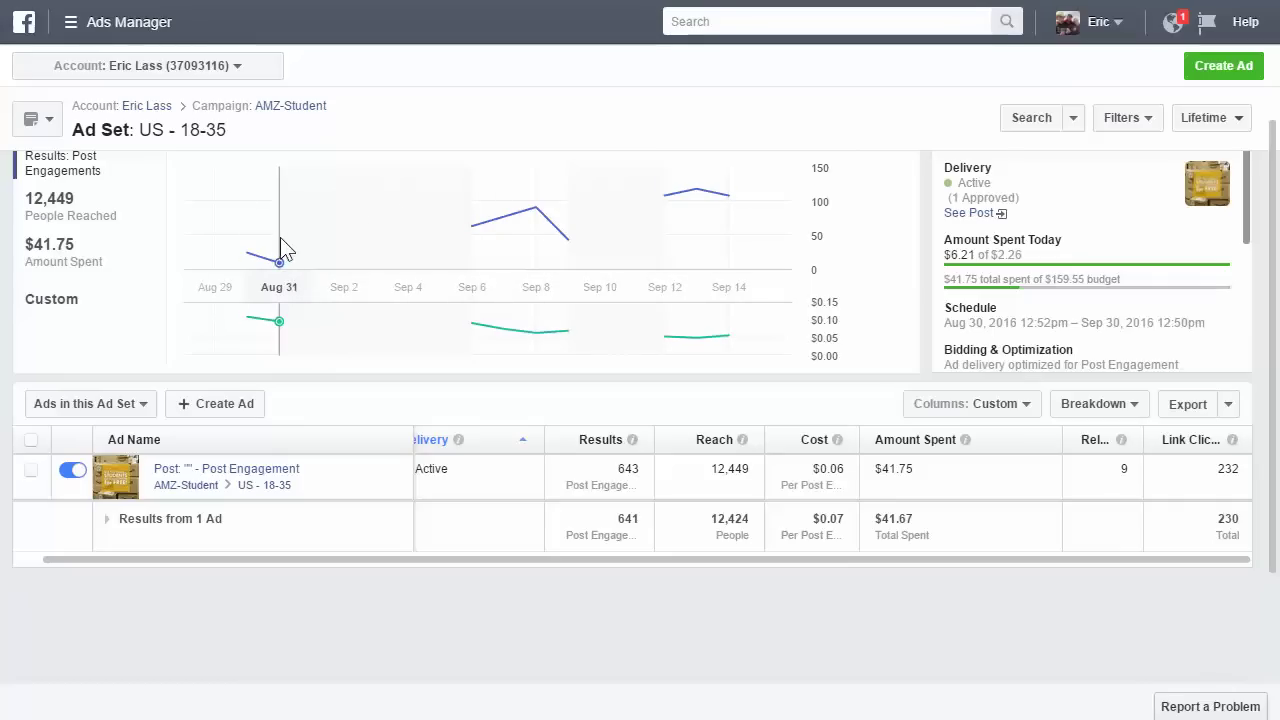
- Set the report date range to Aug 30 – Aug 31, 2016, then reopen Calculator
{"action": "left_click", "coordinate": [1215, 120]}
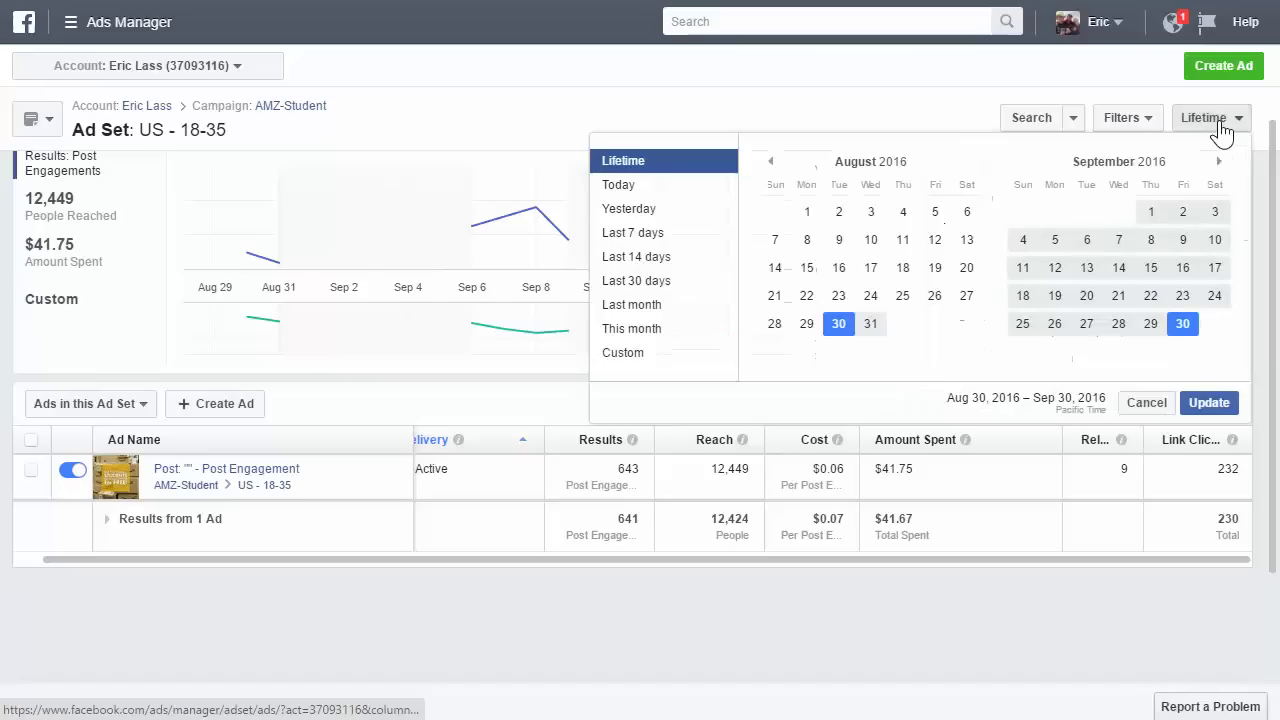
{"action": "left_click", "coordinate": [873, 328]}
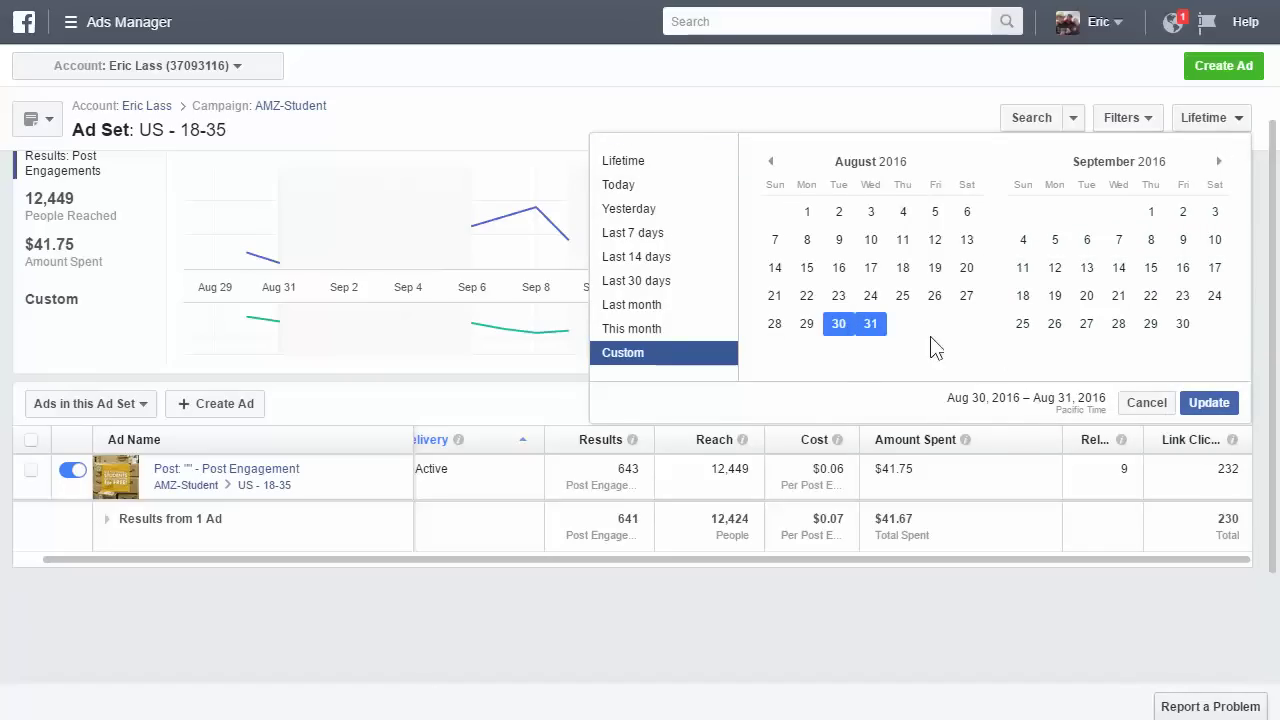
{"action": "left_click", "coordinate": [1222, 406]}
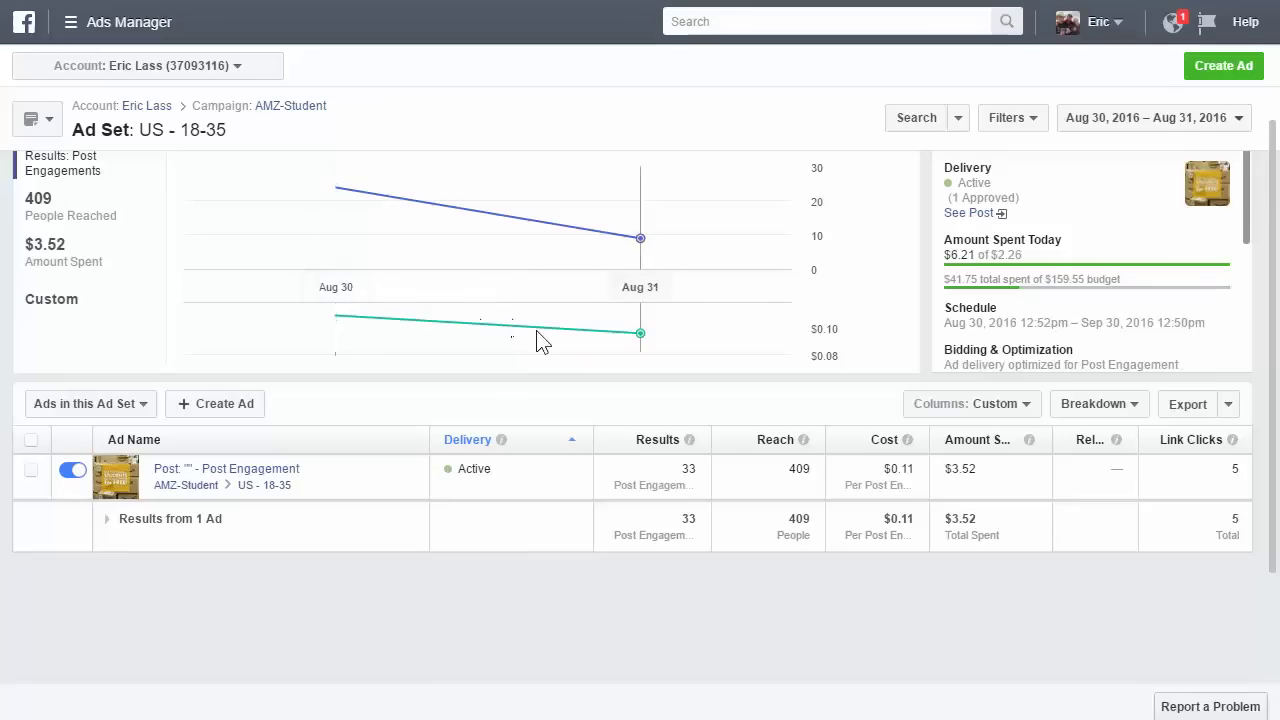
{"action": "mouse_move", "coordinate": [300, 476]}
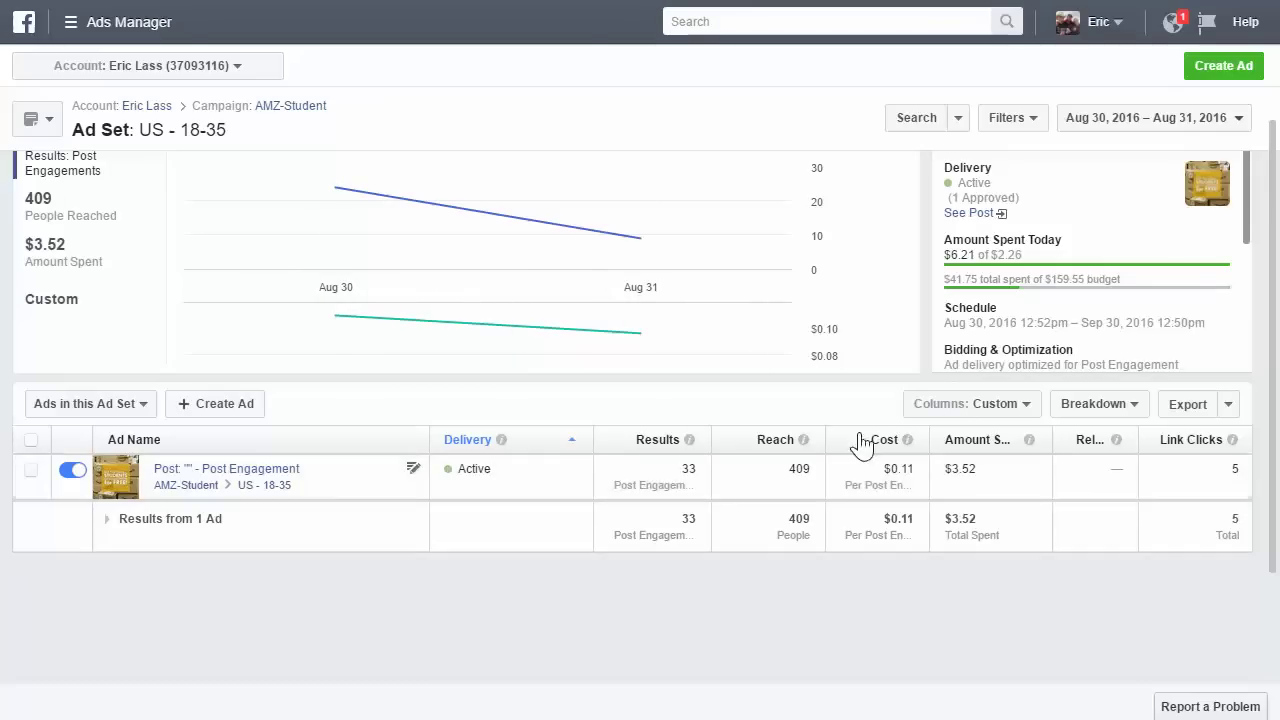
{"action": "key", "text": "XF86Calculator"}
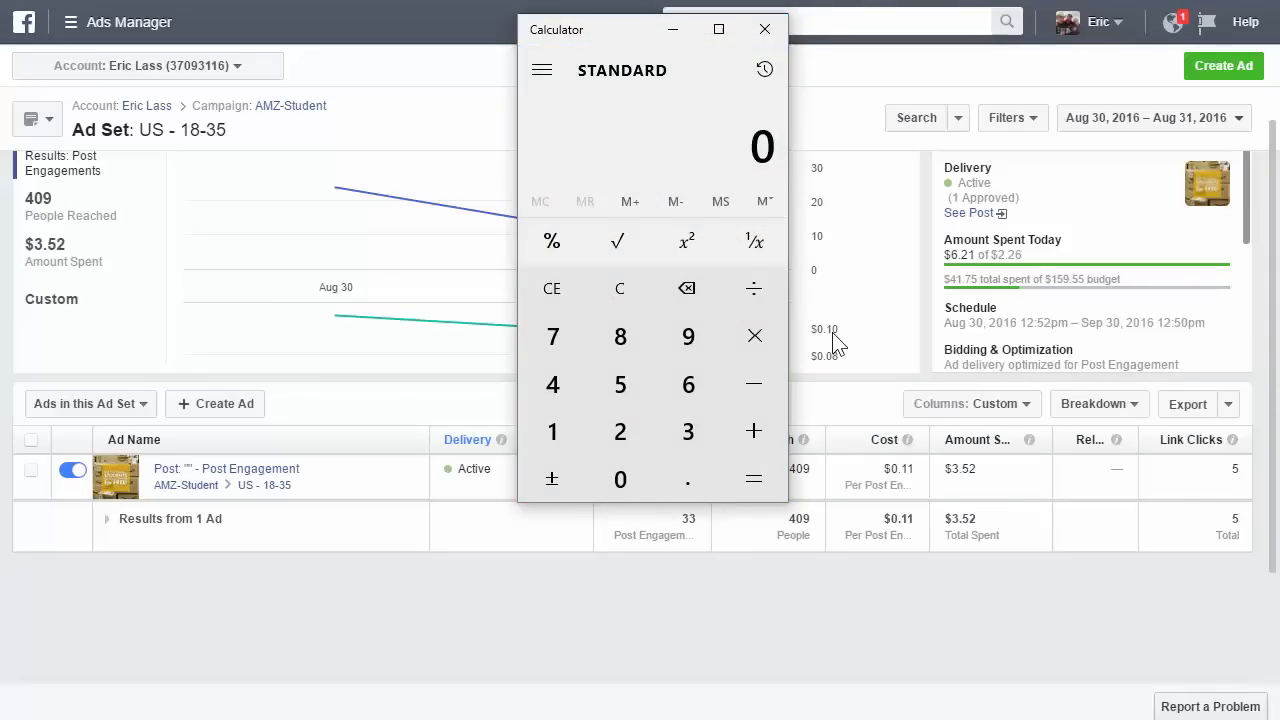
- Divide 3.52 by 5 for about 0.70 per link click, then close Calculator
{"action": "type", "text": "3.52"}
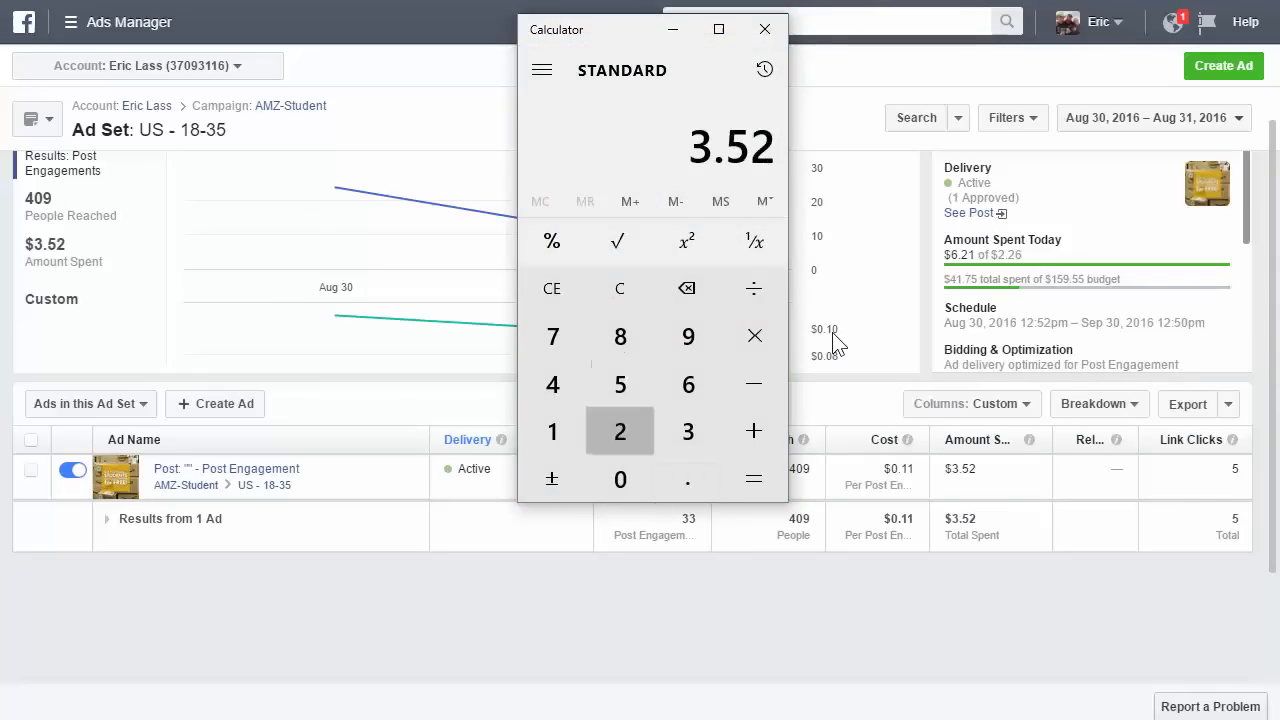
{"action": "key", "text": "slash"}
{"action": "type", "text": "5"}
{"action": "key", "text": "Return"}
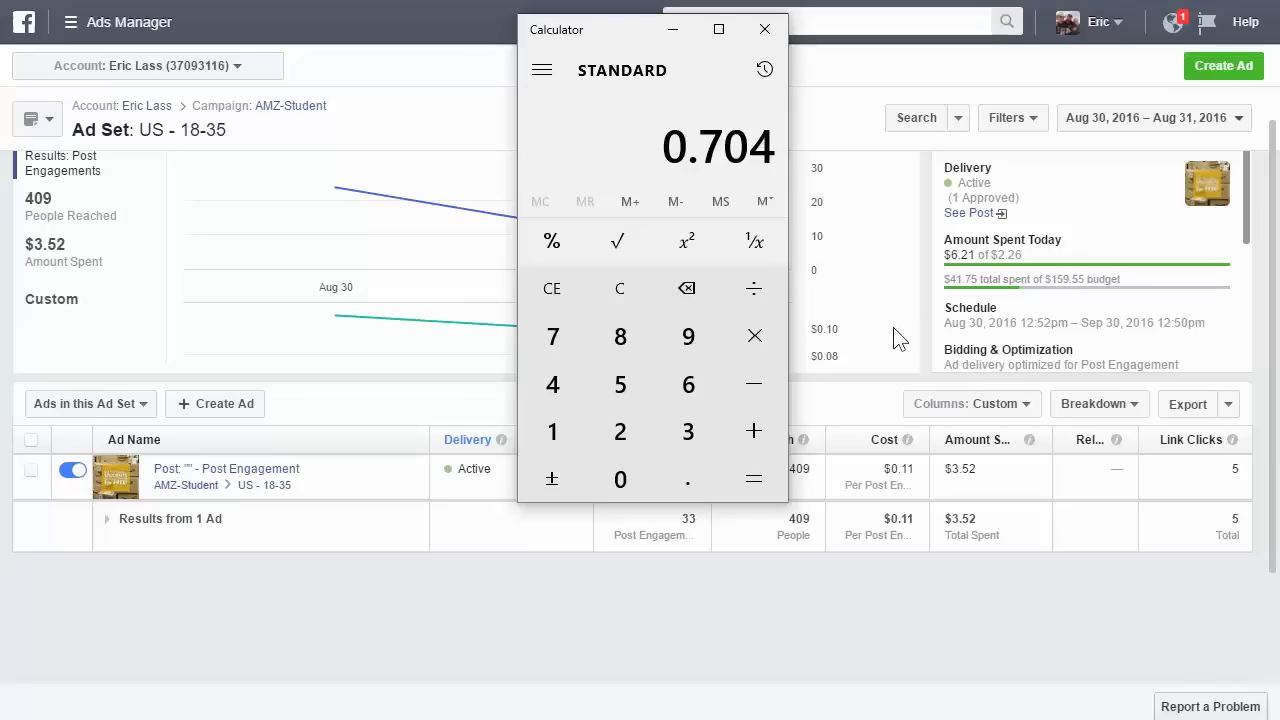
{"action": "mouse_move", "coordinate": [571, 37]}
{"action": "left_mouse_down"}
{"action": "mouse_move", "coordinate": [487, 49]}
{"action": "mouse_move", "coordinate": [439, 75]}
{"action": "left_mouse_up"}
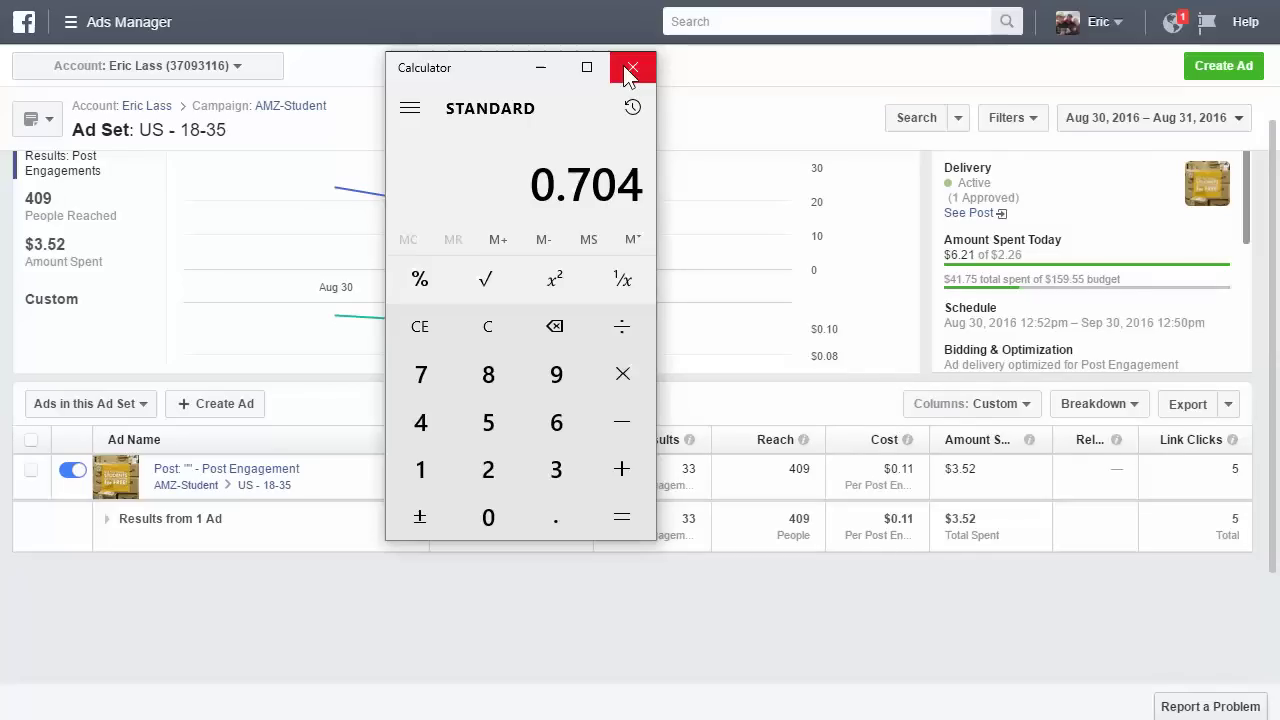
{"action": "left_click", "coordinate": [630, 68]}
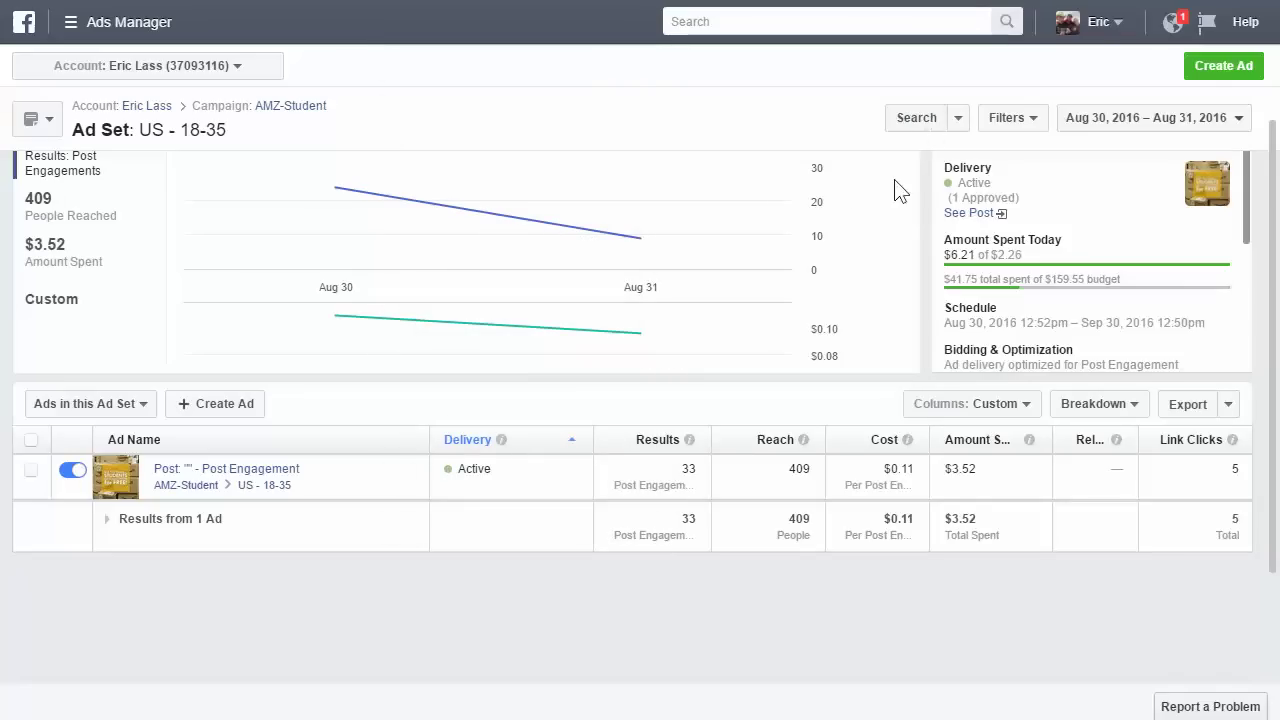
- Apply a Sep 6 – Sep 9, 2016 range, showing $20.40 spent and 86 link clicks
{"action": "left_click", "coordinate": [1199, 120]}
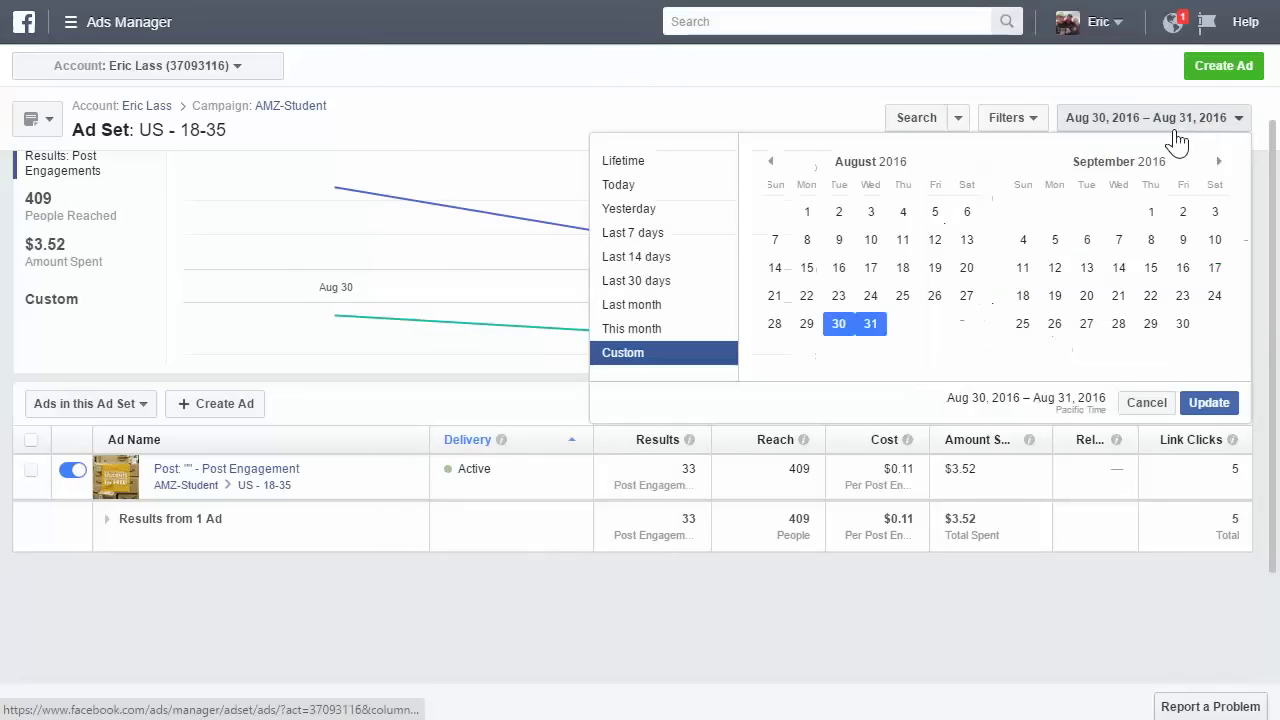
{"action": "left_click", "coordinate": [1088, 242]}
{"action": "left_click", "coordinate": [1183, 242]}
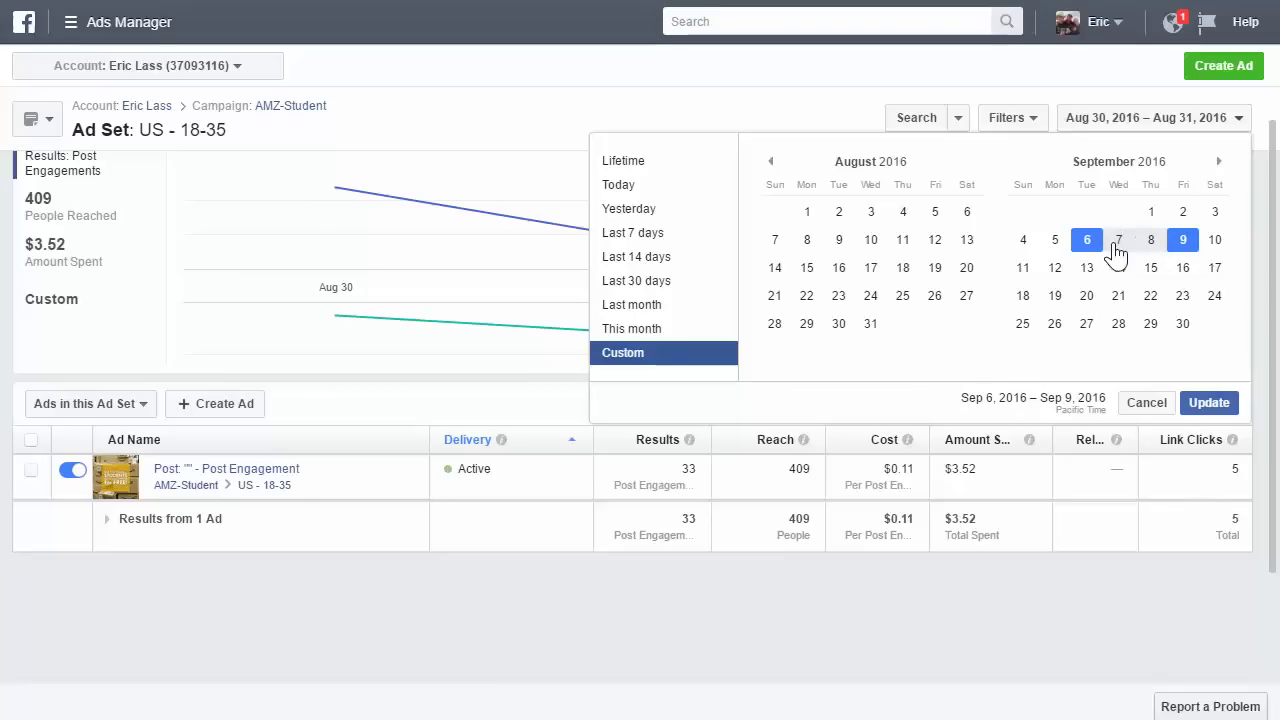
{"action": "left_click", "coordinate": [1208, 402]}
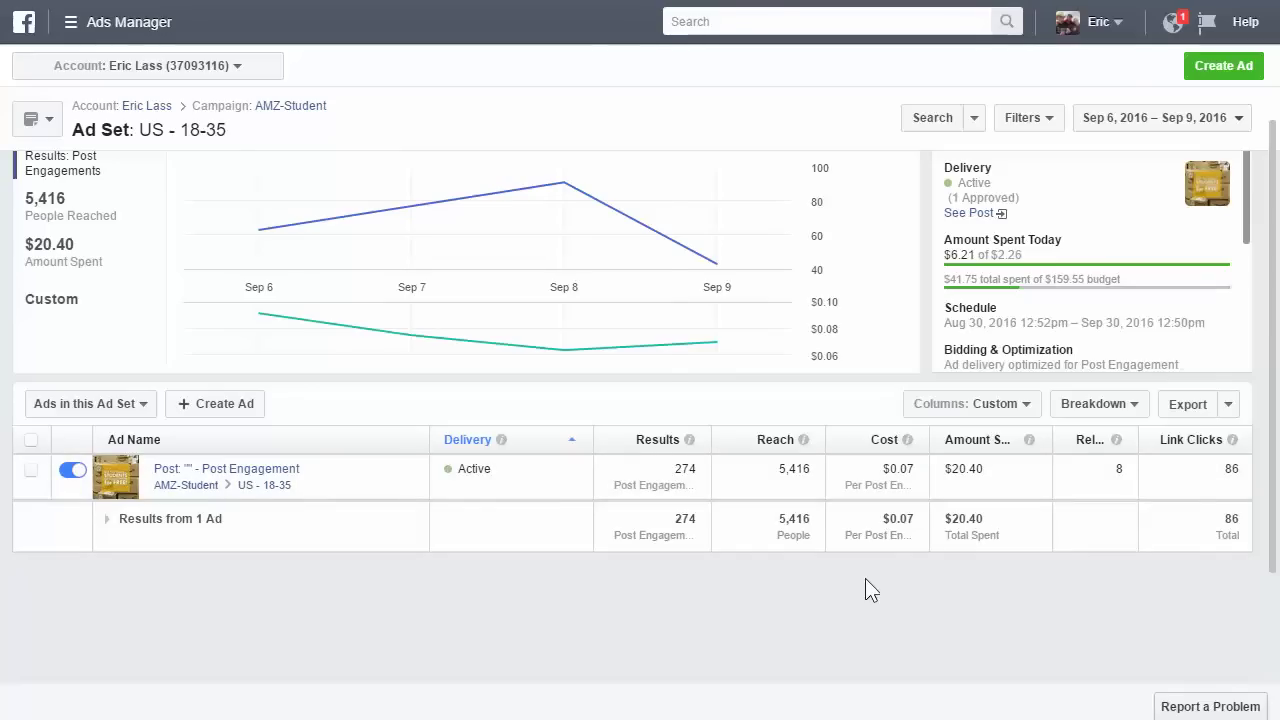
- Calculate 20.40 ÷ 86 ≈ 0.237 per link click in Calculator, then close it
{"action": "key", "text": "XF86Calculator"}
{"action": "type", "text": "20.4"}
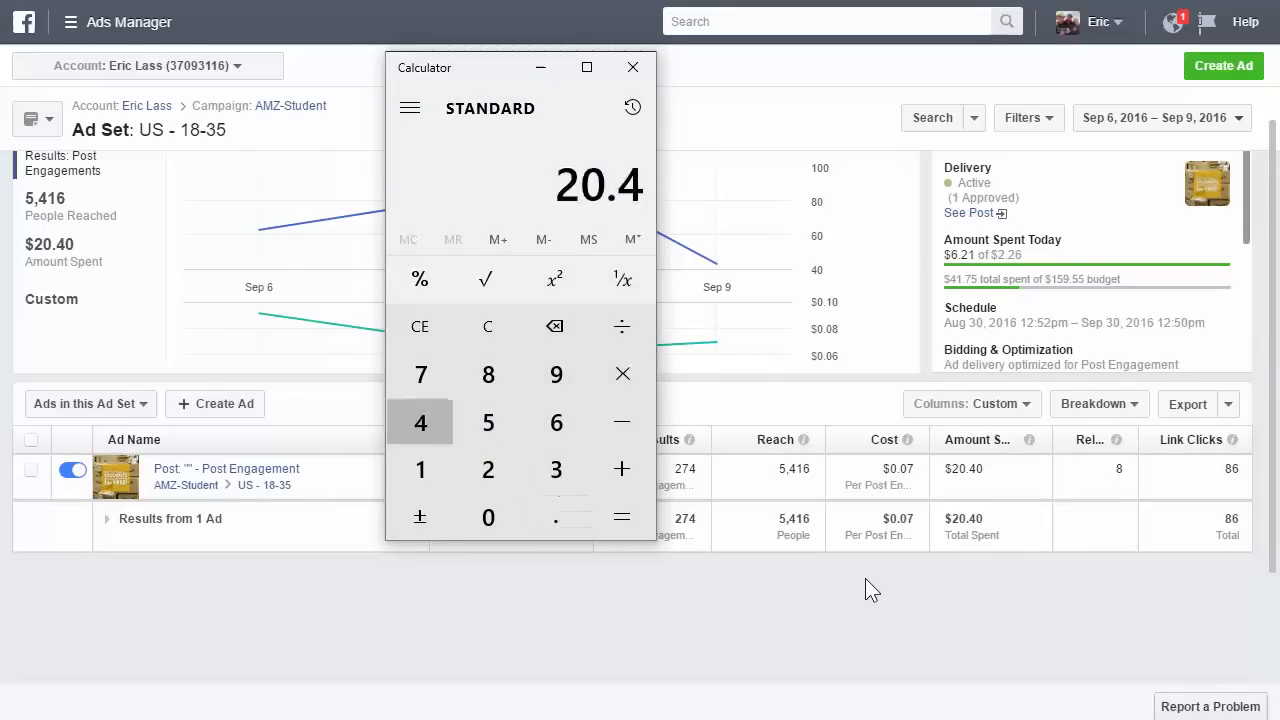
{"action": "type", "text": "0"}
{"action": "key", "text": "slash"}
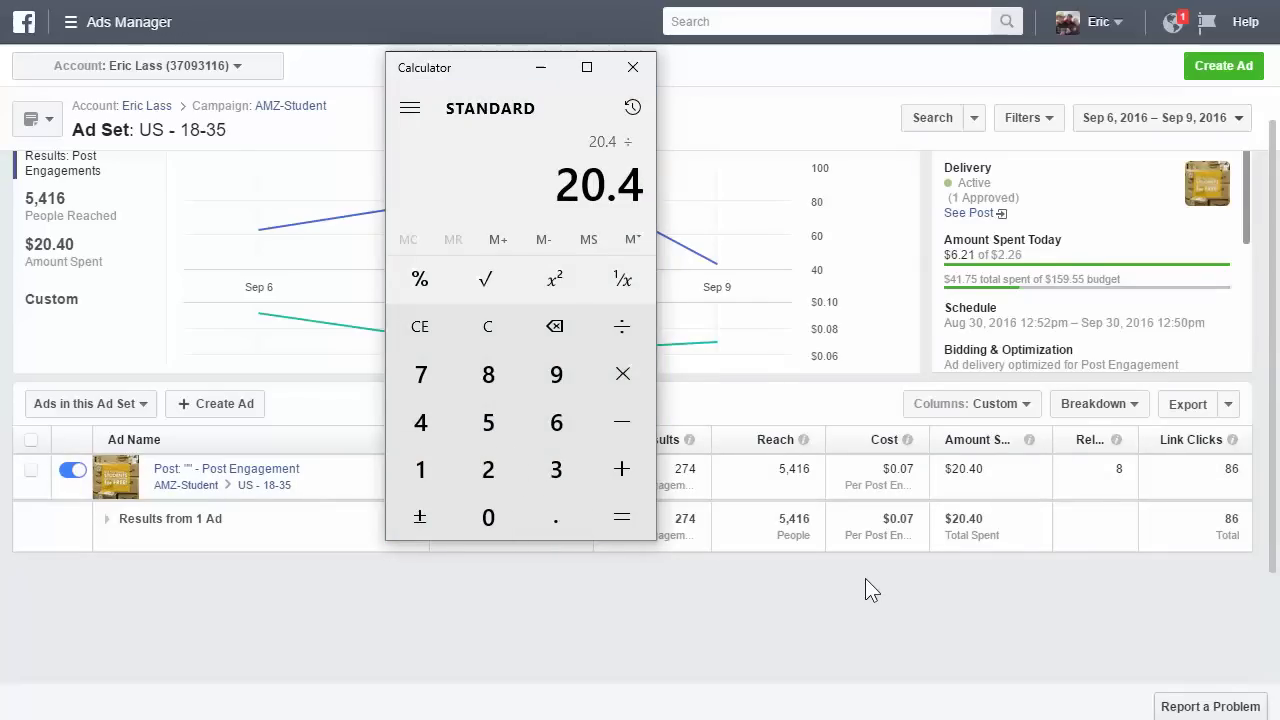
{"action": "type", "text": "86"}
{"action": "key", "text": "Return"}
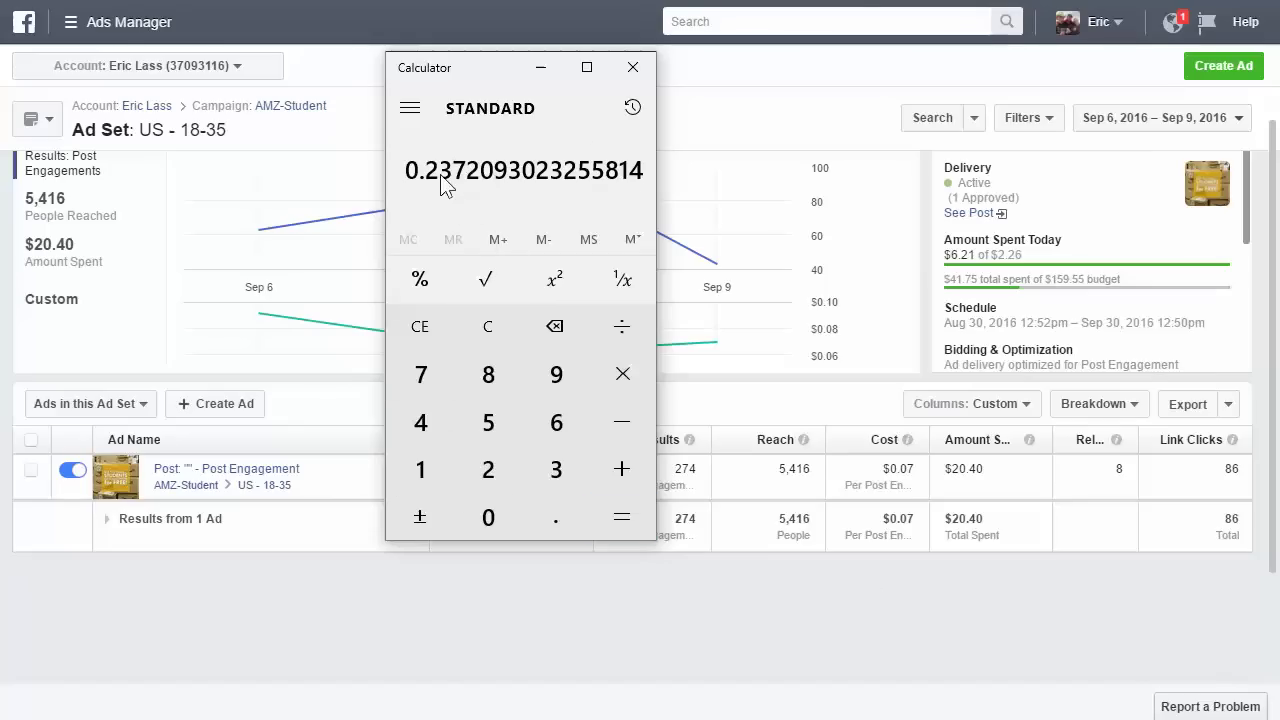
{"action": "left_click", "coordinate": [633, 68]}
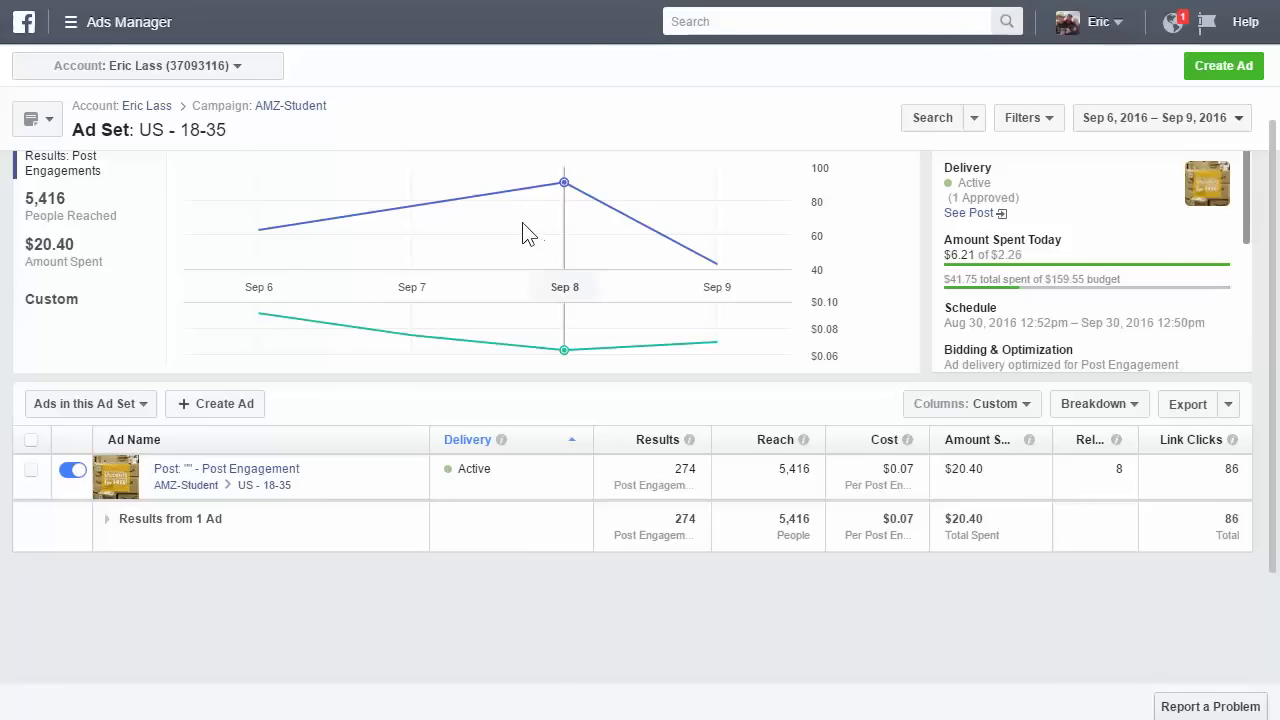
- Switch the report to the Today preset (Sep 14, 2016)
{"action": "left_click", "coordinate": [1210, 120]}
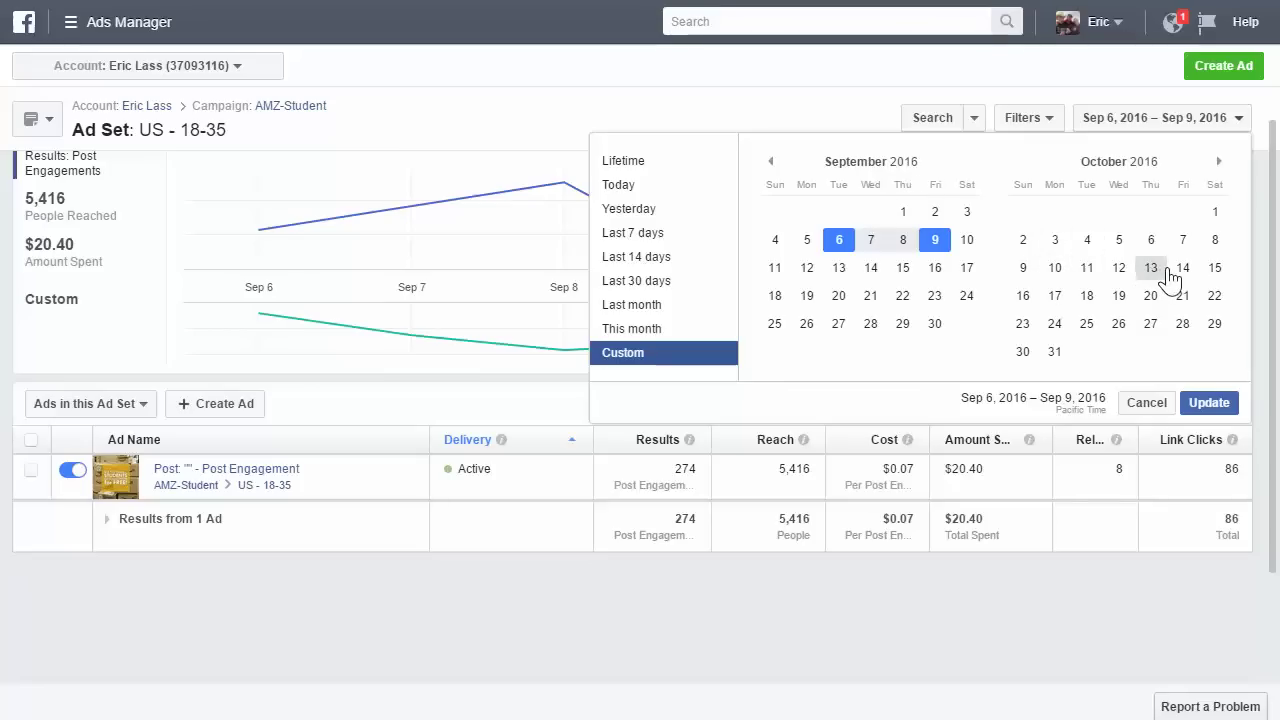
{"action": "left_click", "coordinate": [870, 272]}
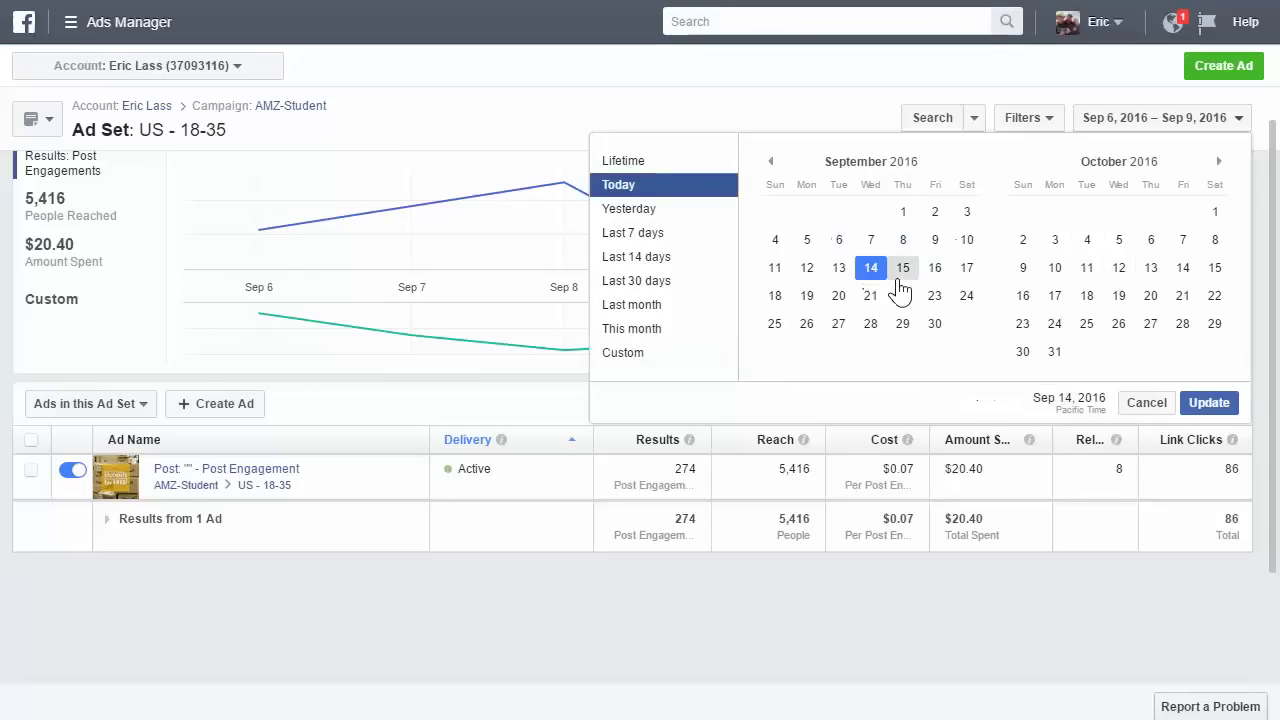
{"action": "left_click", "coordinate": [1209, 403]}
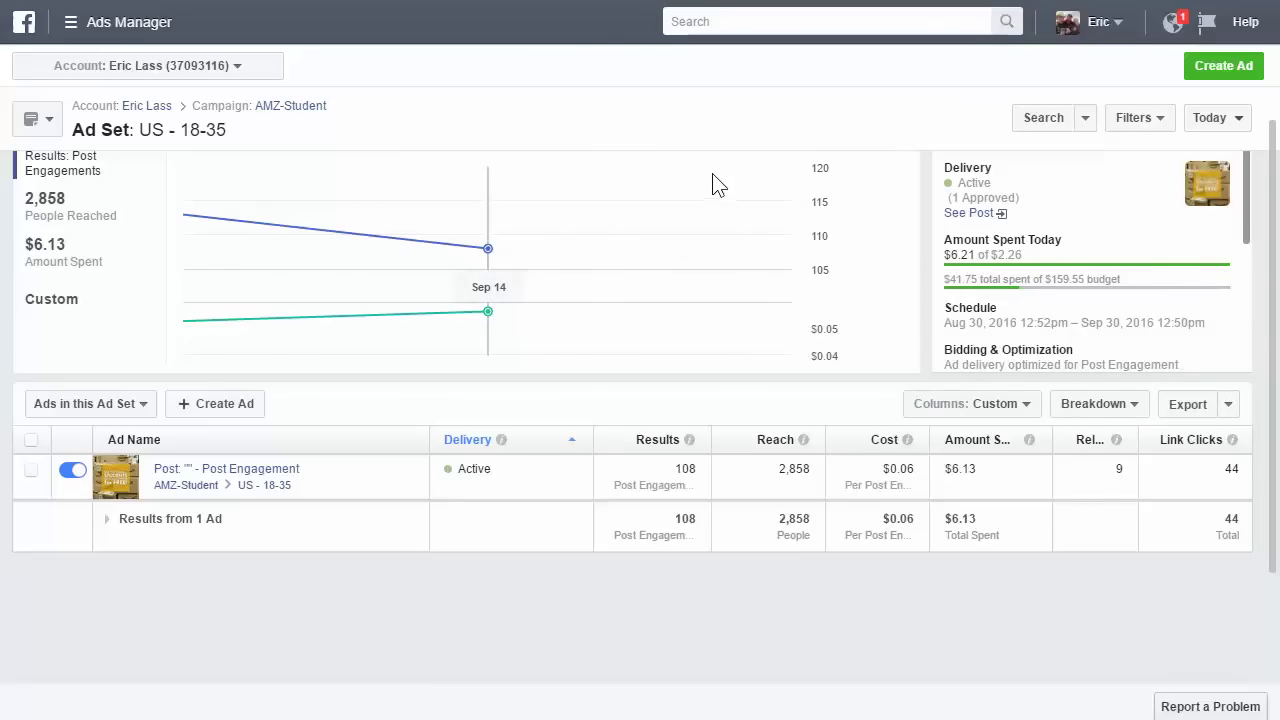
{"action": "mouse_move", "coordinate": [487, 260]}
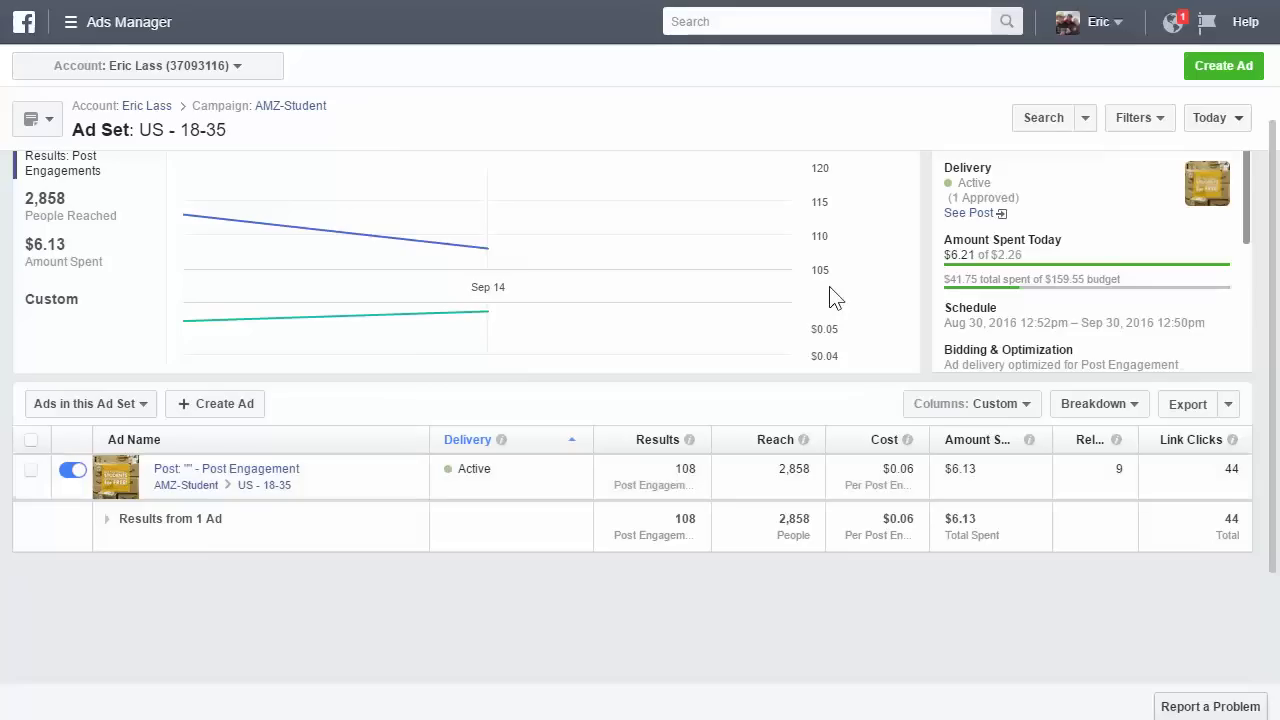
- Calculate 6.13 ÷ 44 ≈ 0.139 per link click, fixing typos, then close Calculator
{"action": "type", "text": "4"}
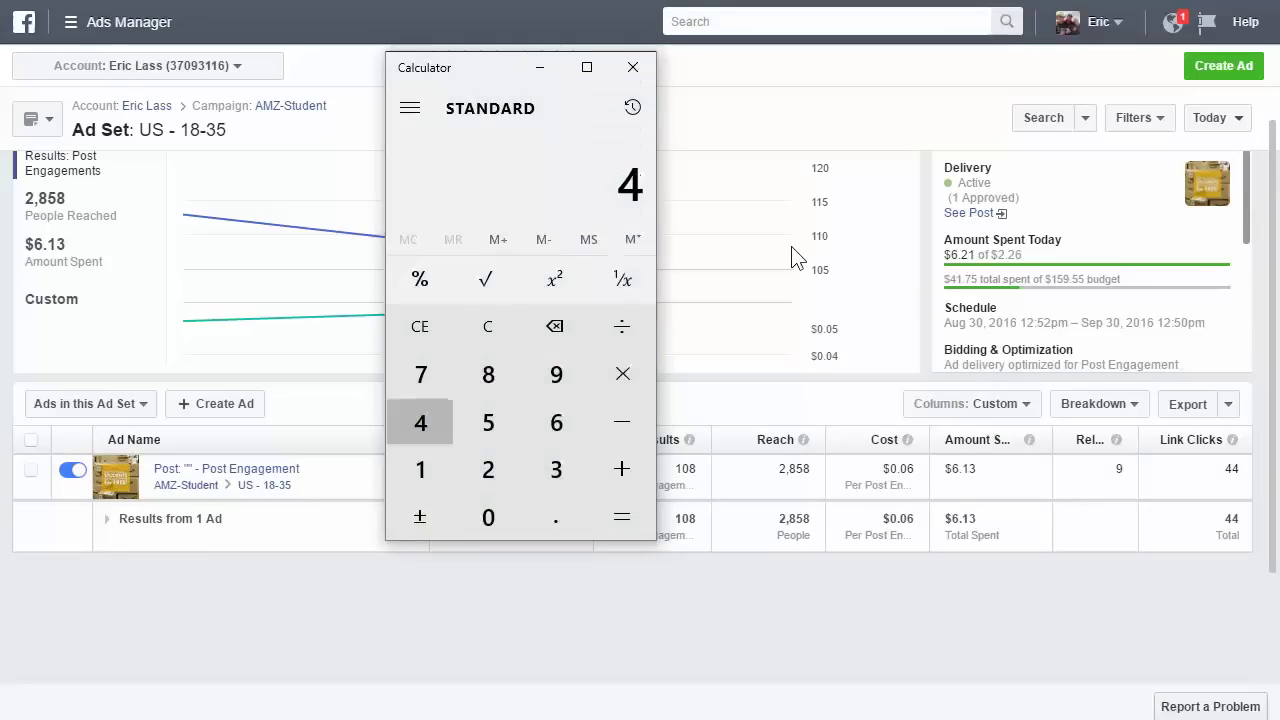
{"action": "type", "text": "4/"}
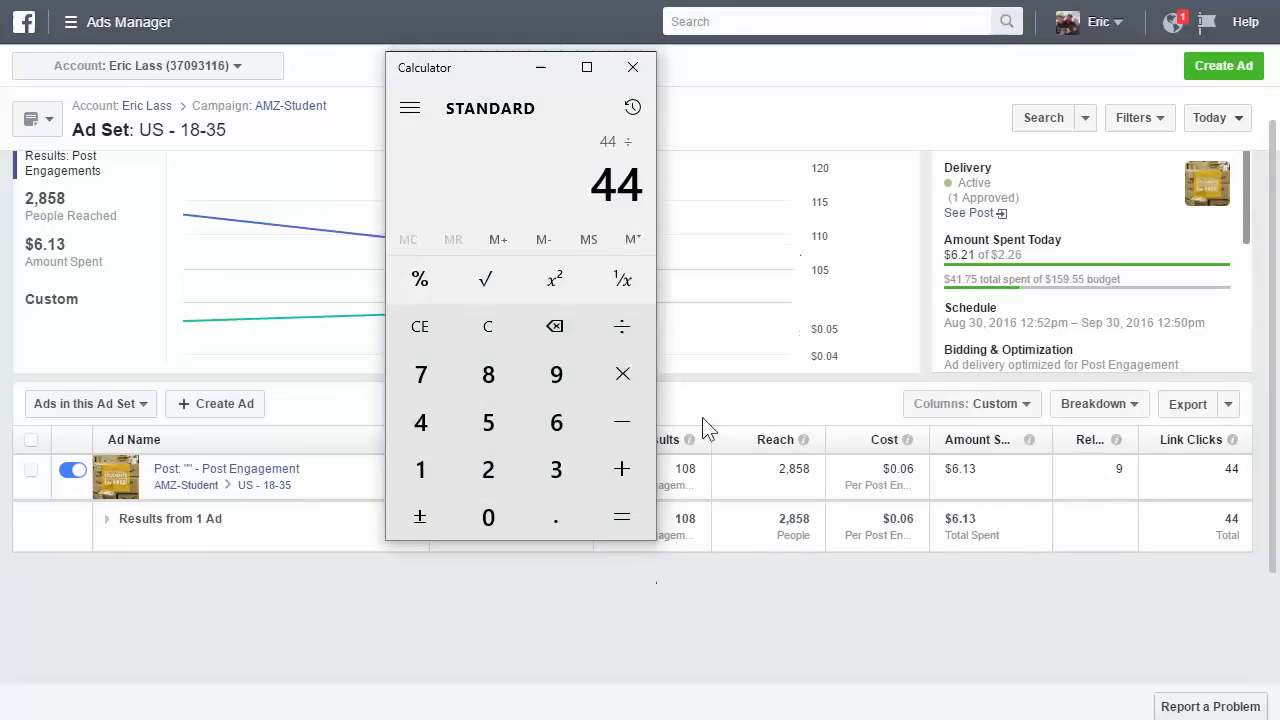
{"action": "left_click", "coordinate": [472, 325]}
{"action": "type", "text": "6."}
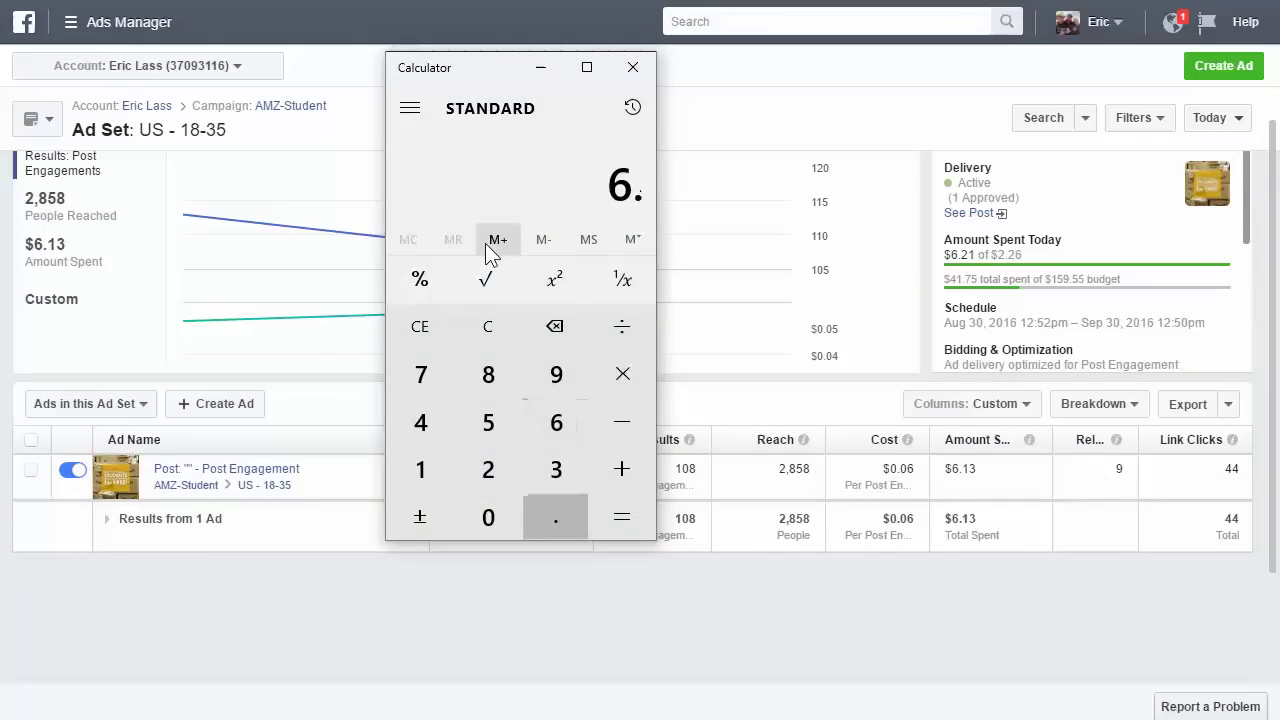
{"action": "type", "text": "14"}
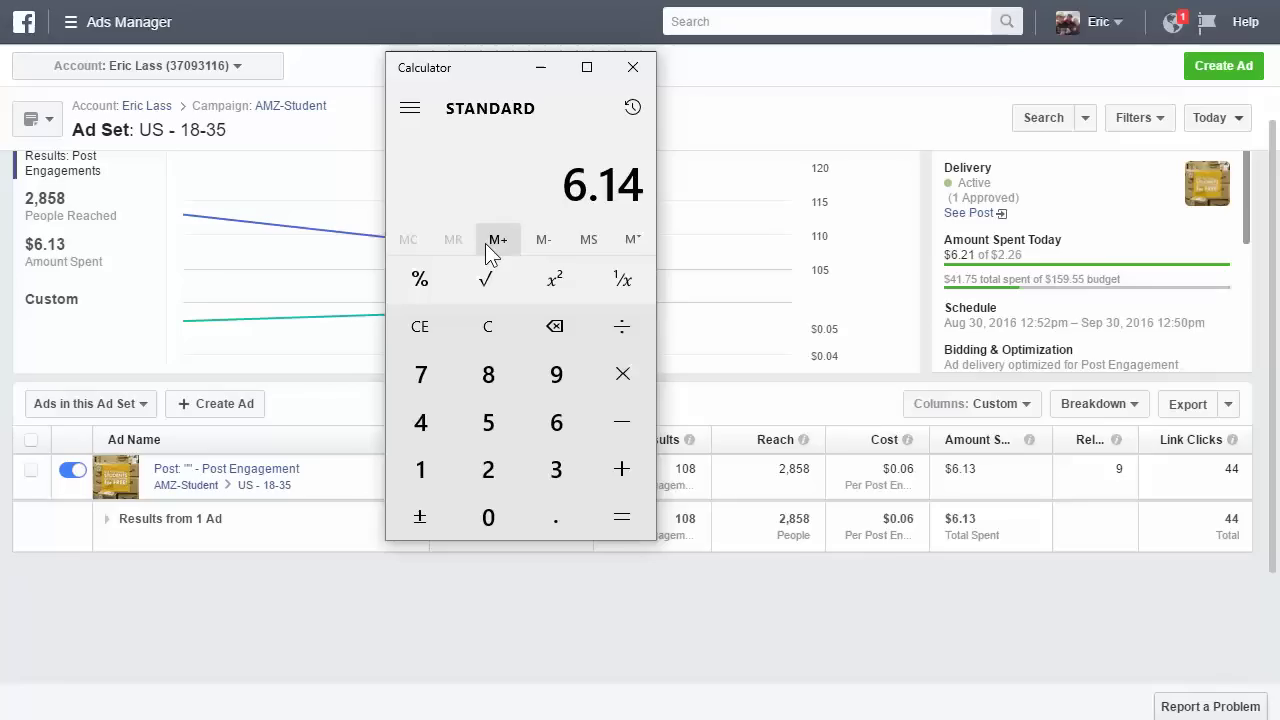
{"action": "key", "text": "BackSpace"}
{"action": "type", "text": "3"}
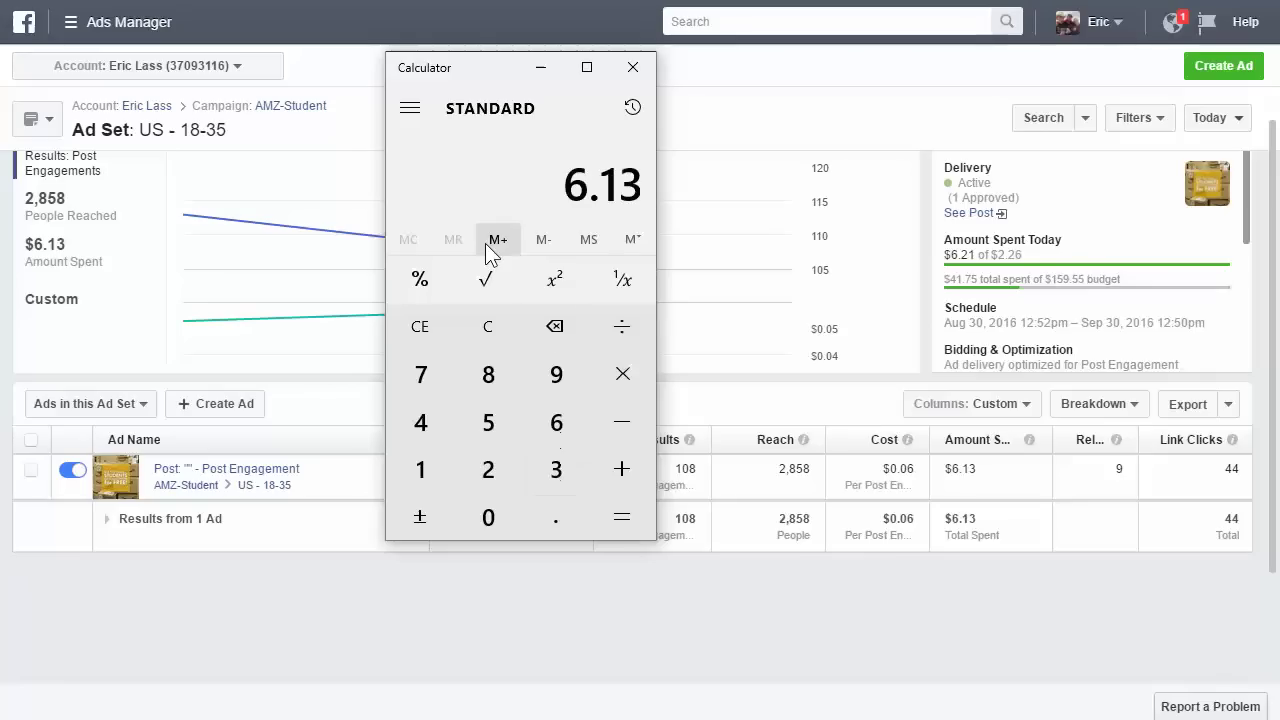
{"action": "type", "text": "/"}
{"action": "type", "text": "44"}
{"action": "key", "text": "Return"}
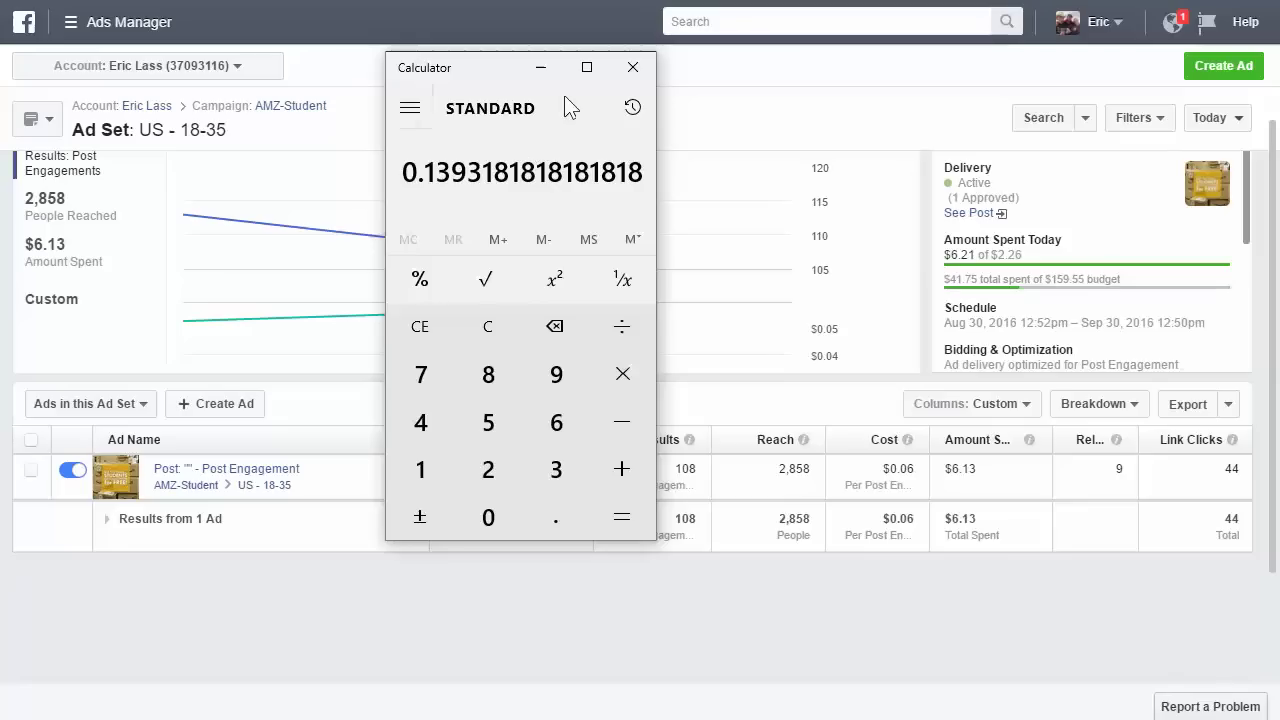
{"action": "left_click", "coordinate": [641, 67]}
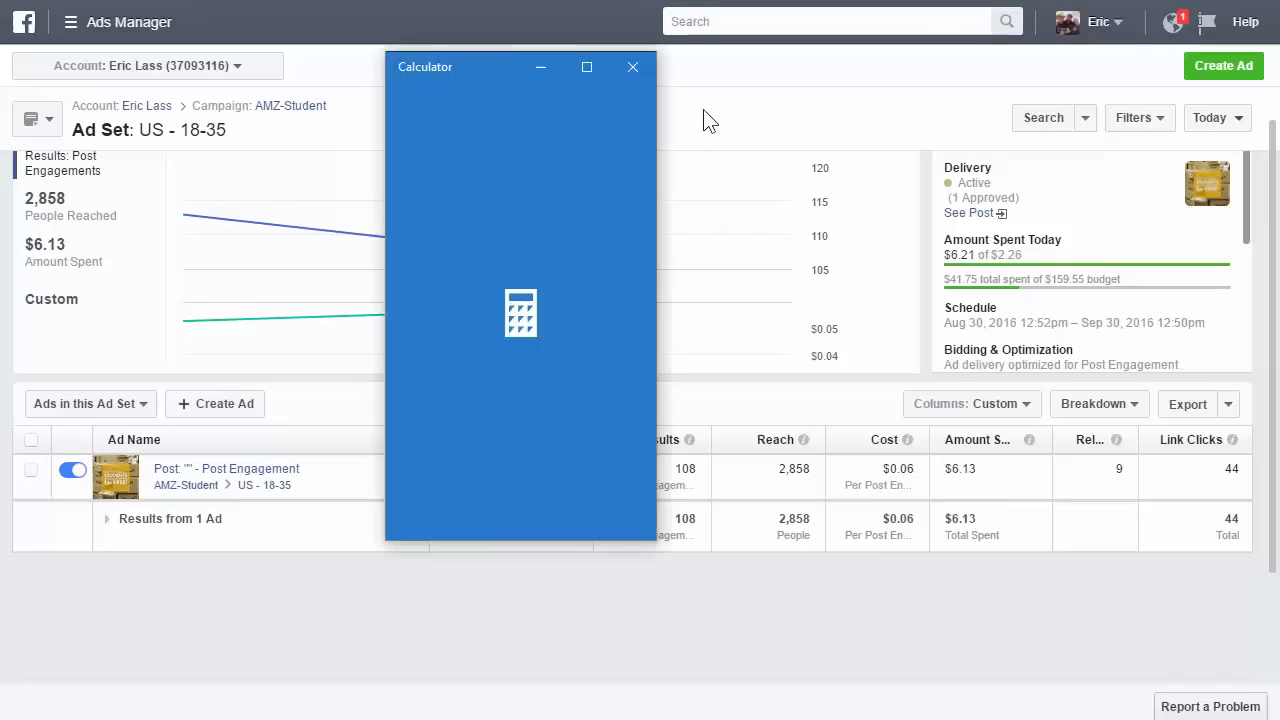
- Compute 6.13 × 20 = 122.6 in Calculator, then close it
{"action": "type", "text": "6."}
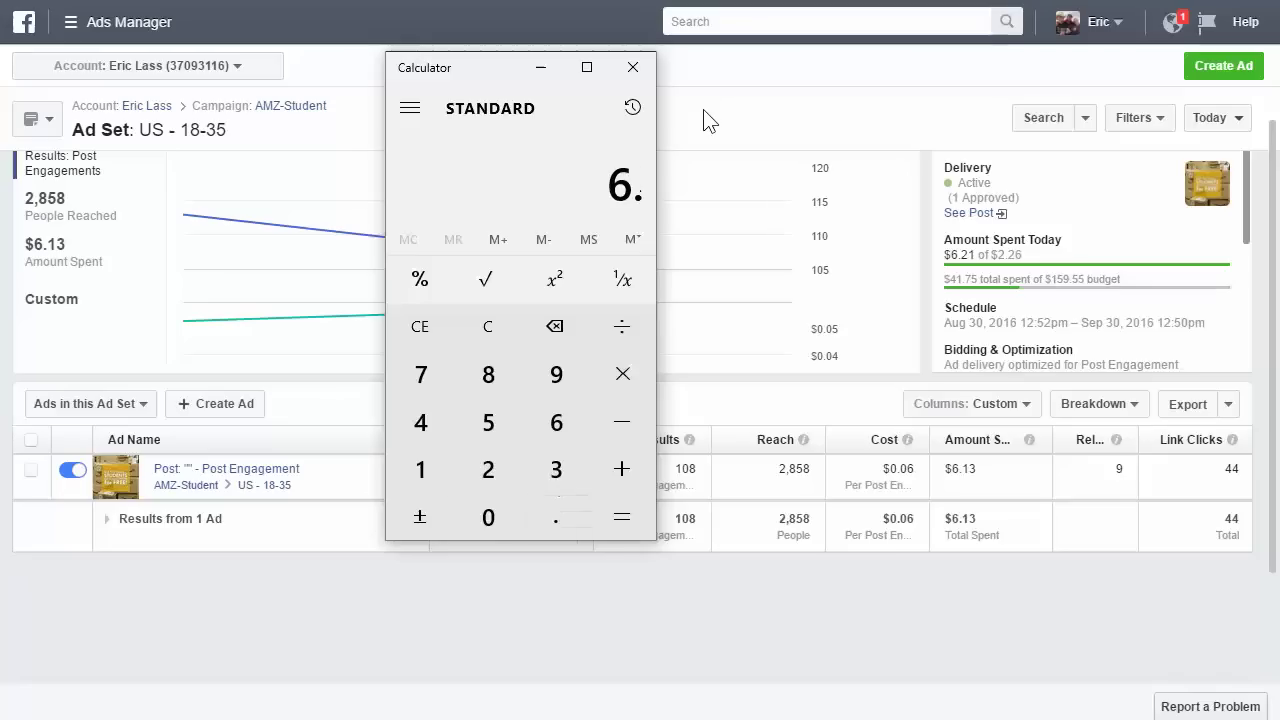
{"action": "type", "text": "13*20"}
{"action": "key", "text": "Return"}
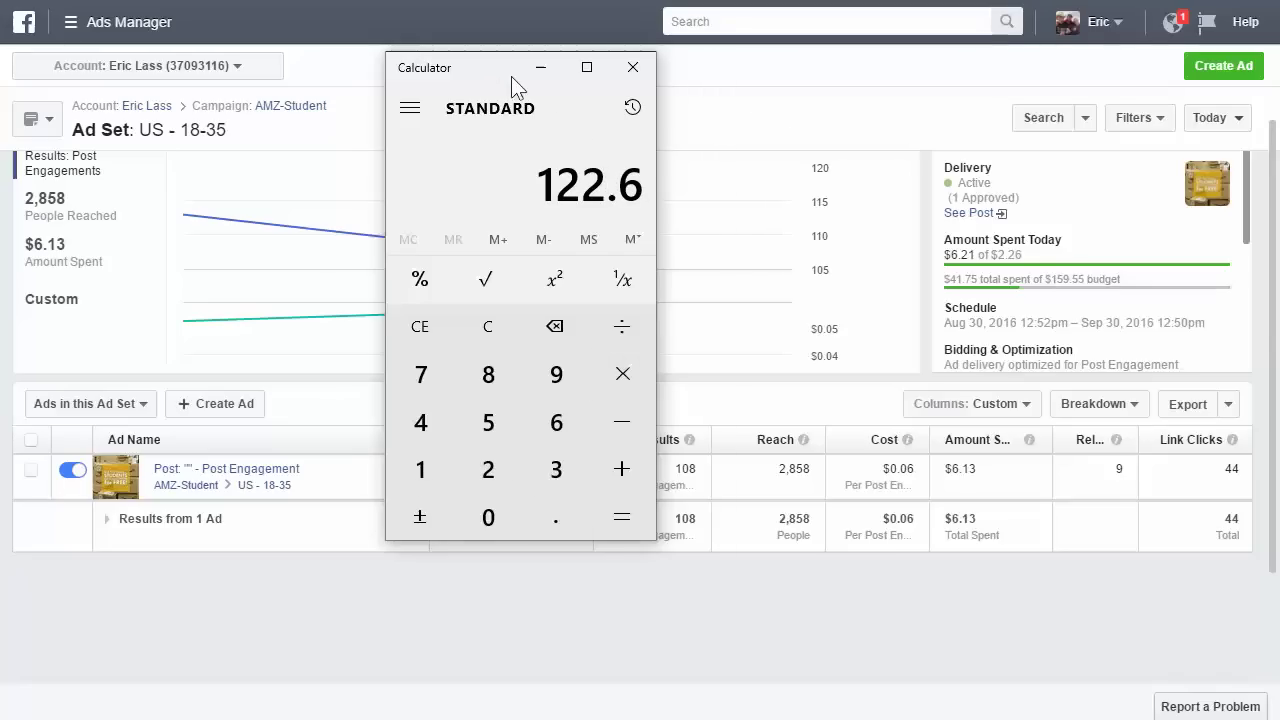
{"action": "left_click_drag", "start_coordinate": [493, 69], "coordinate": [603, 126]}
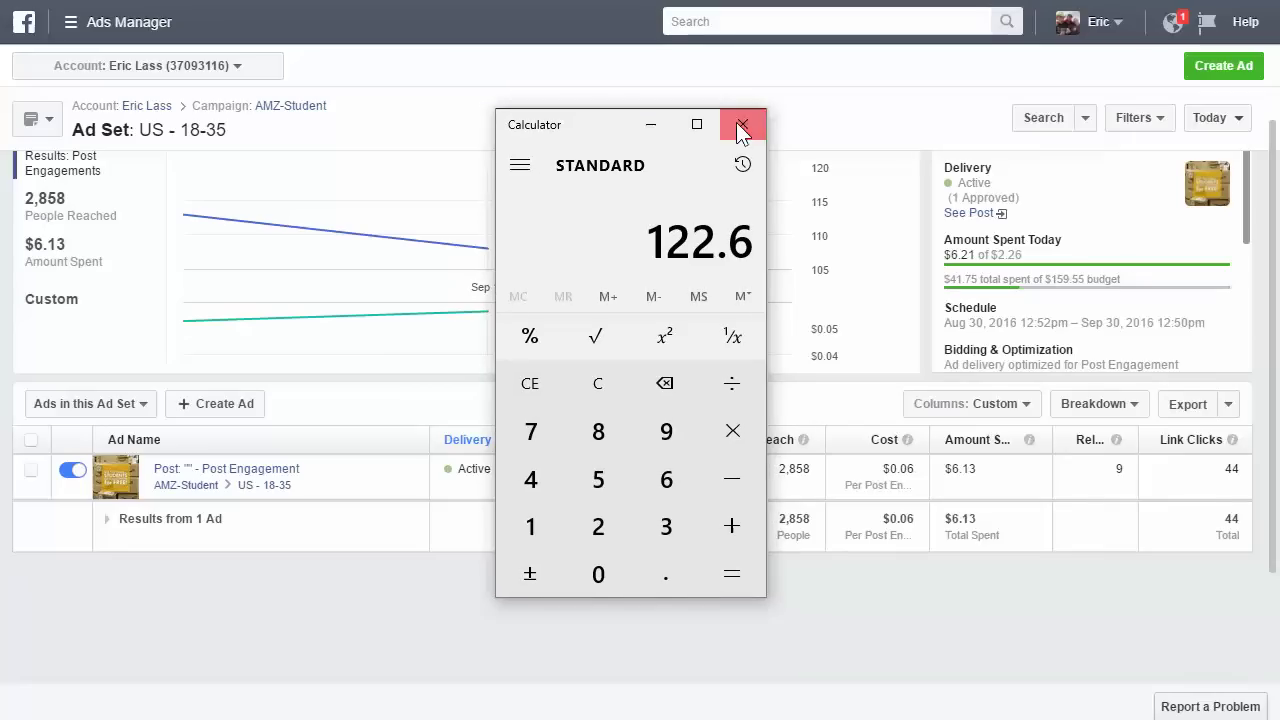
{"action": "left_click", "coordinate": [737, 125]}
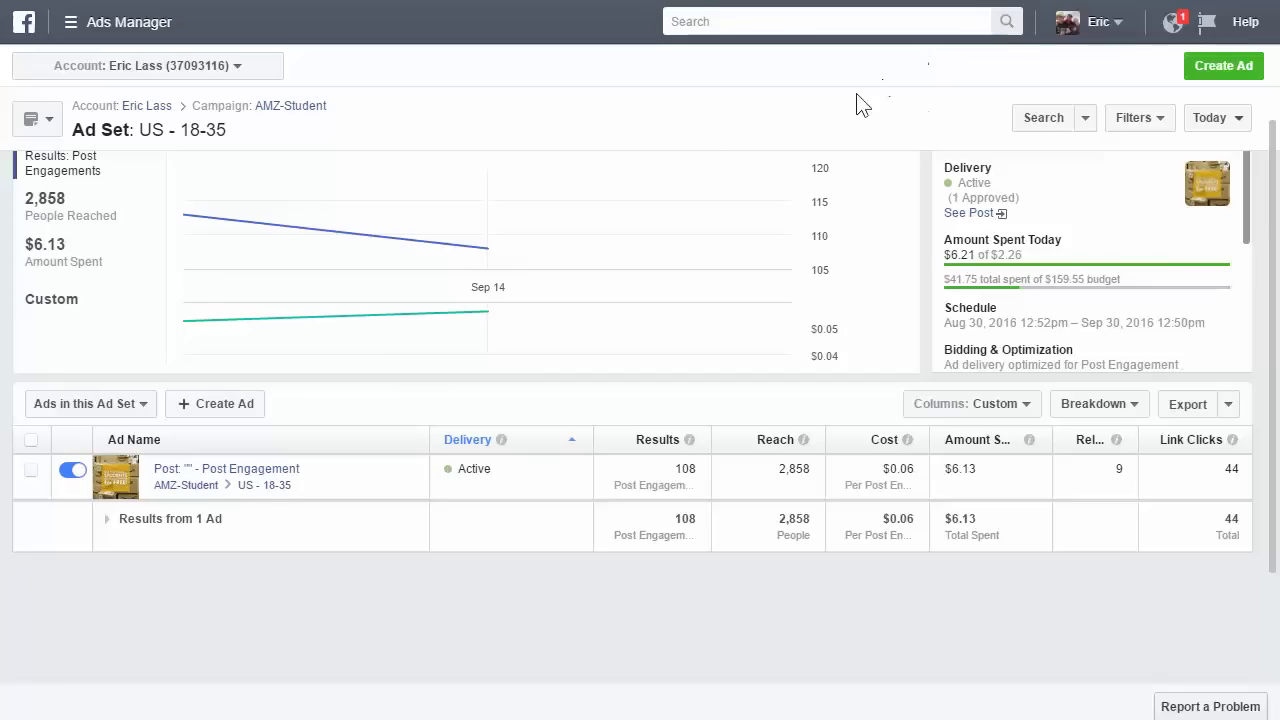
- Expand the US - 18-35 targeting and highlight ages 18–35 and Undergrad Years 2016–2020
{"action": "left_click_drag", "start_coordinate": [1247, 183], "coordinate": [1248, 277]}
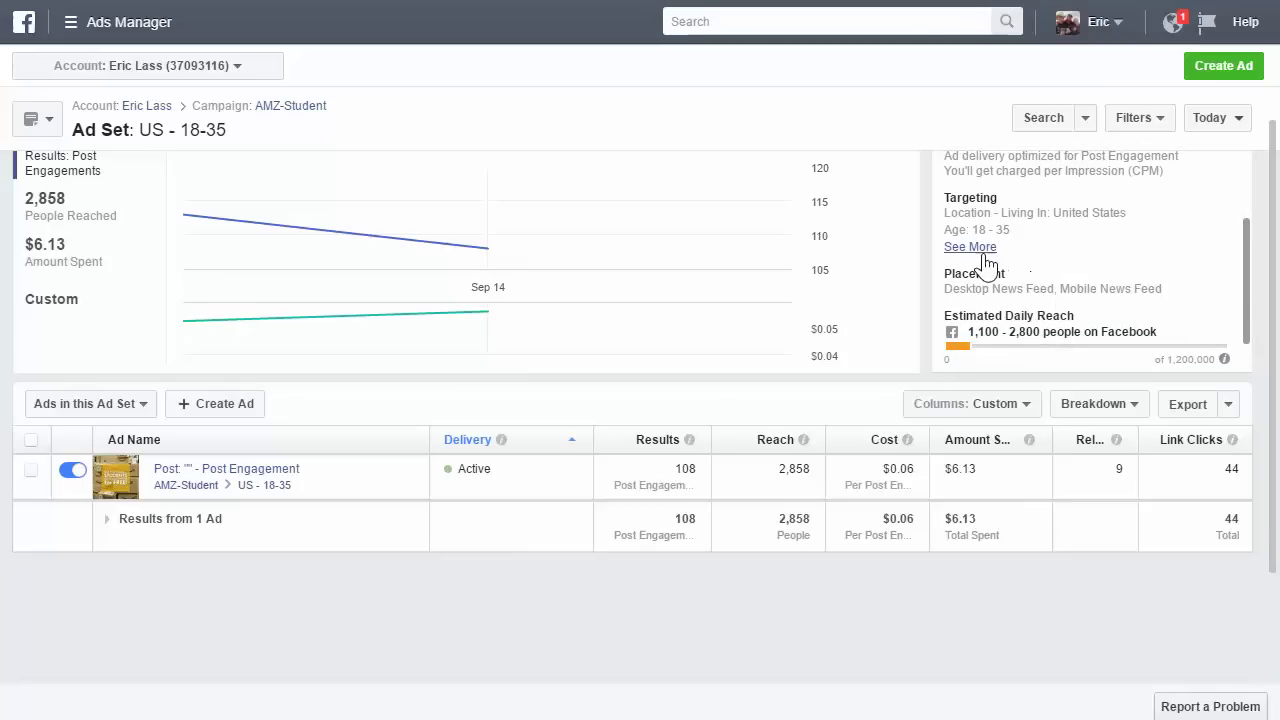
{"action": "left_click", "coordinate": [978, 247]}
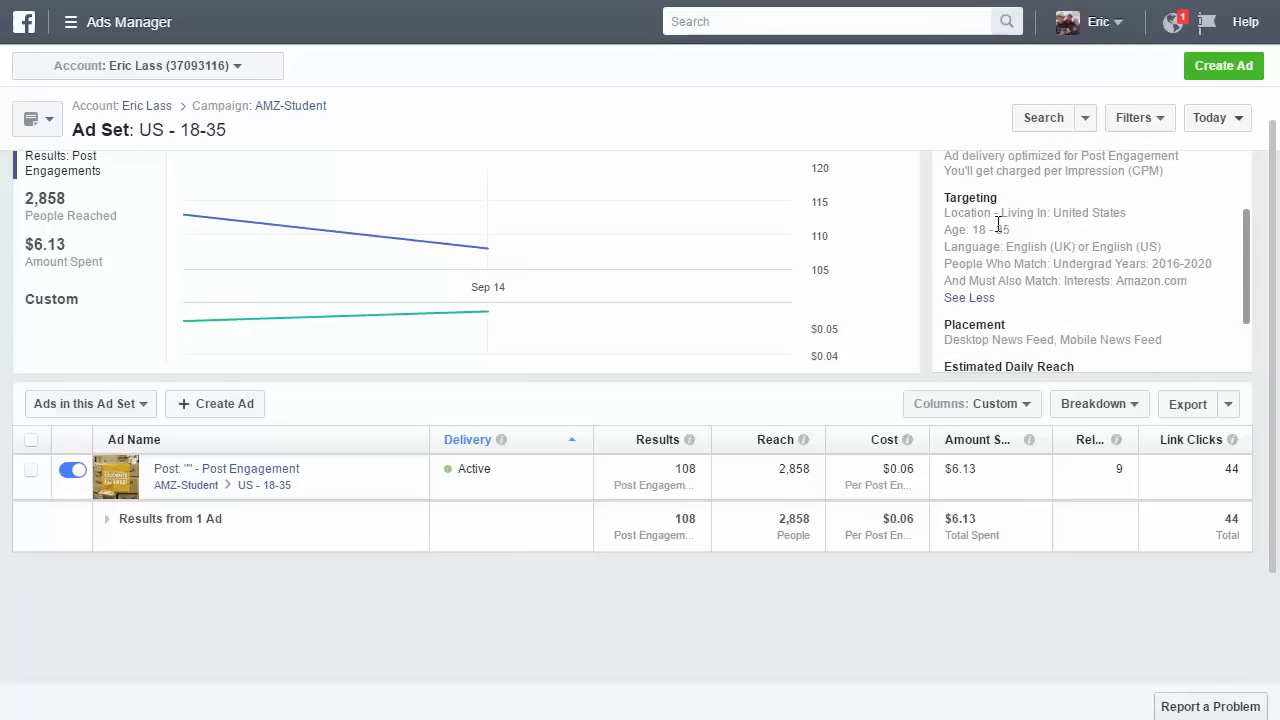
{"action": "left_click_drag", "start_coordinate": [972, 230], "coordinate": [1107, 247]}
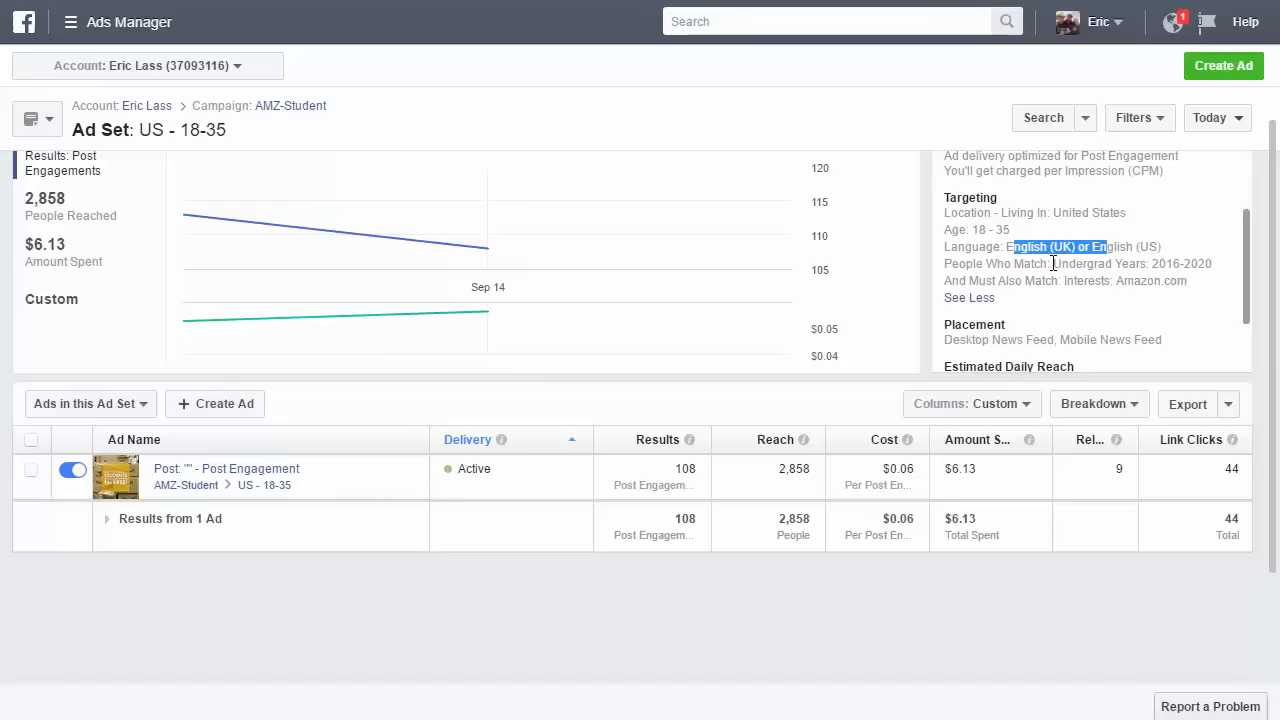
{"action": "left_click_drag", "start_coordinate": [1053, 263], "coordinate": [1235, 263]}
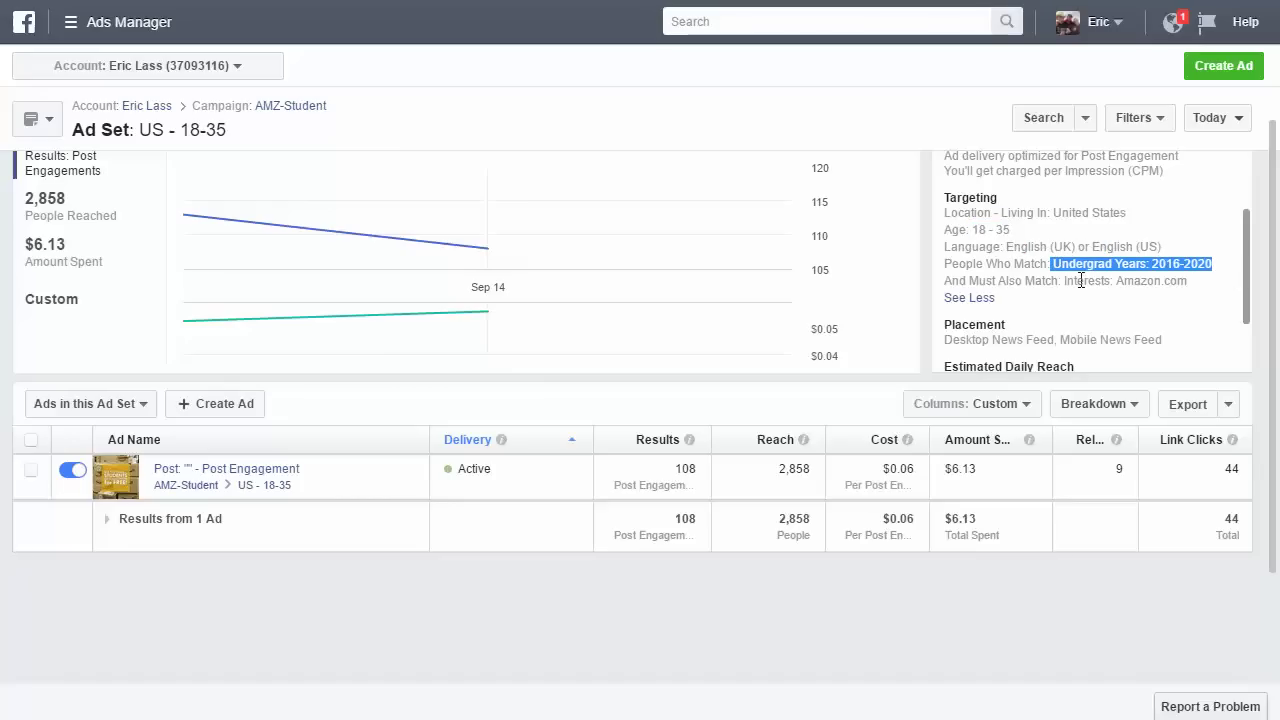
{"action": "left_click", "coordinate": [886, 137]}
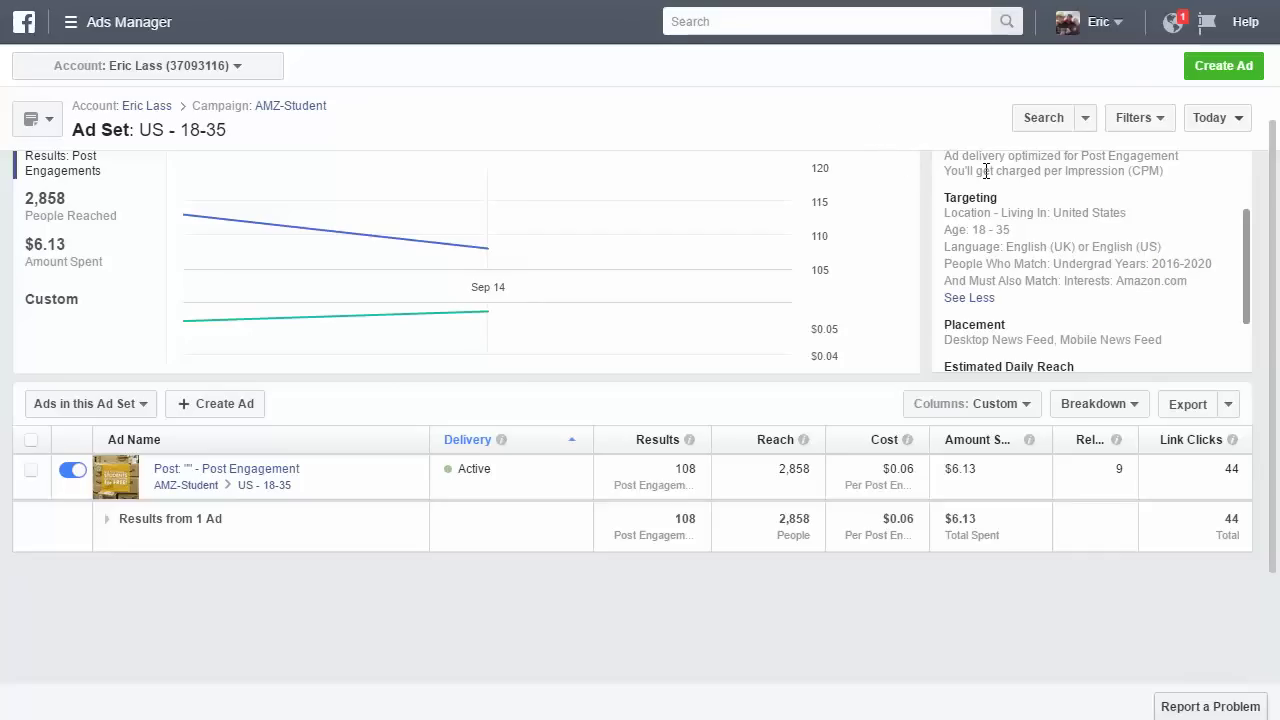